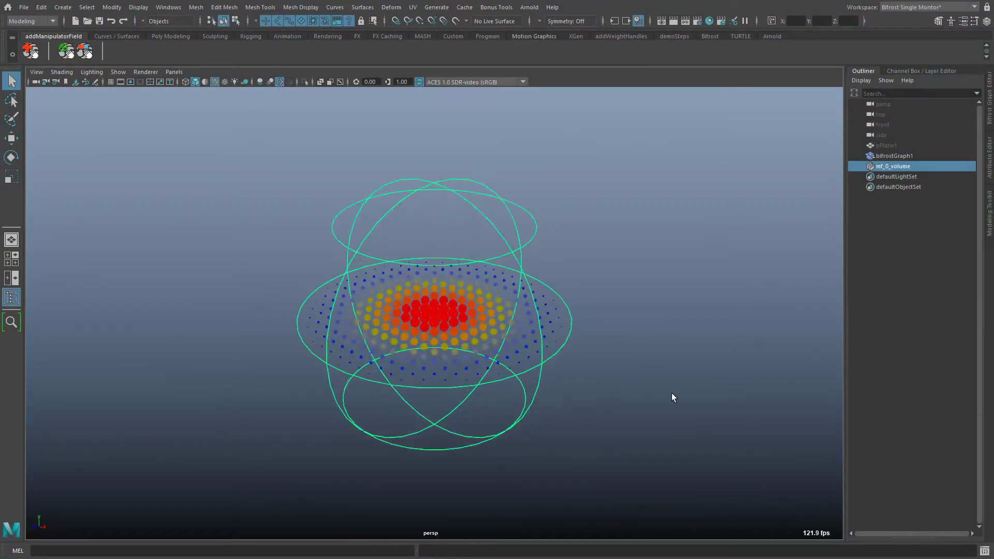
Orbit close around the field points, trying the Move and Scale tools on the sphere volume.
left_click_drag(672, 397, 517, 412, "alt")
key("w")
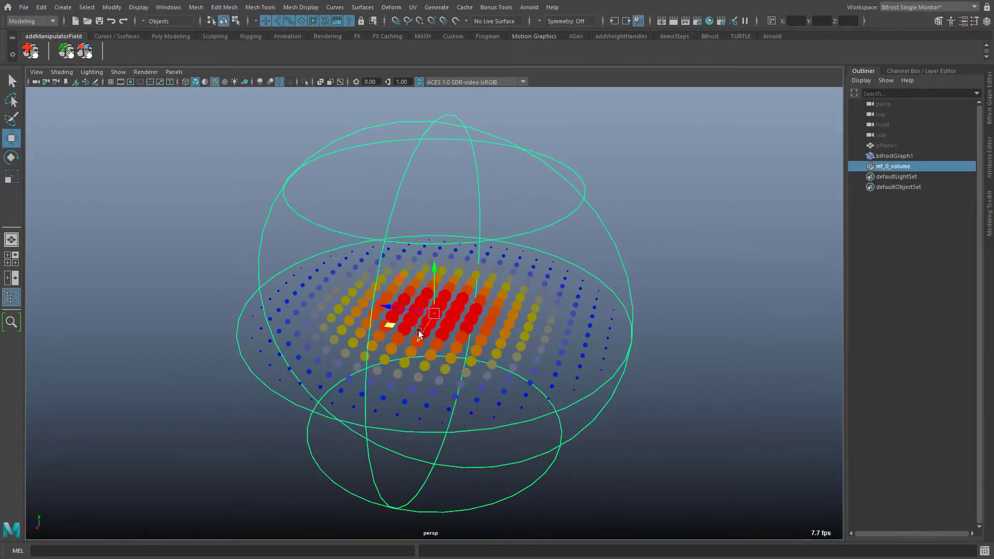
left_click_drag(390, 327, 402, 293, "alt")
key("r")
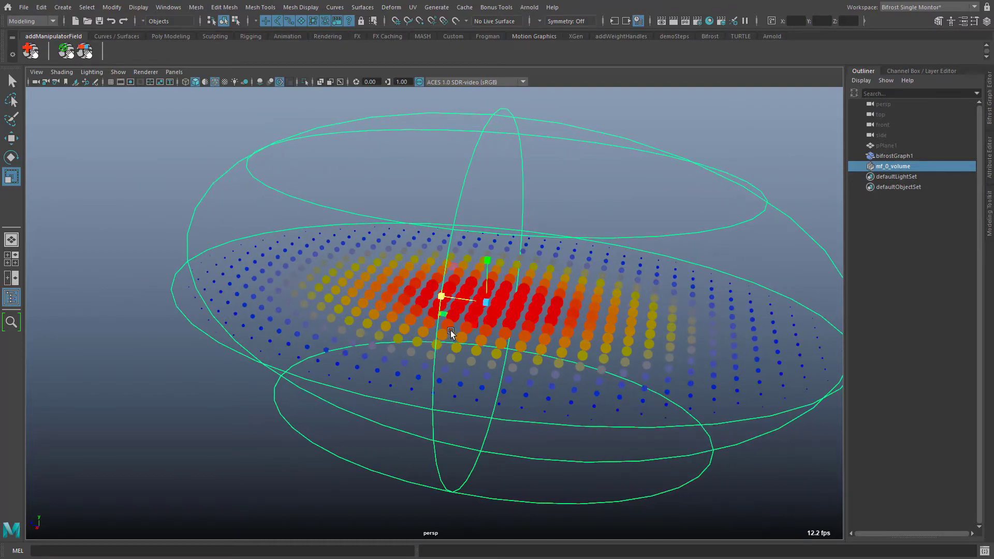
left_click_drag(450, 330, 433, 321, "alt")
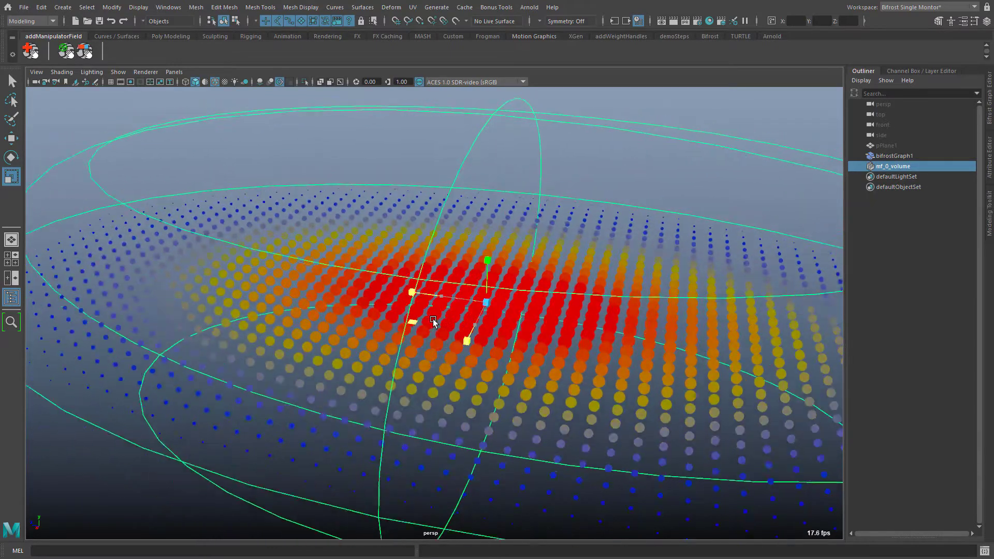
scroll(432, 321, "down", 5)
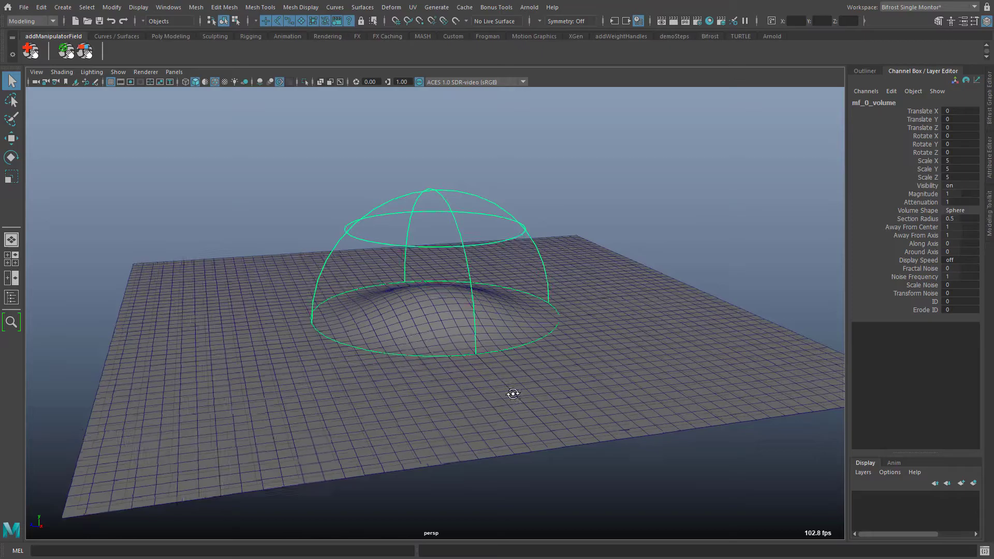
Slide the sphere volume right, then undo it back to the origin.
left_click_drag(678, 399, 540, 401, "alt")
key("w")
left_click_drag(417, 333, 444, 338)
key("ctrl+z")
key("q")
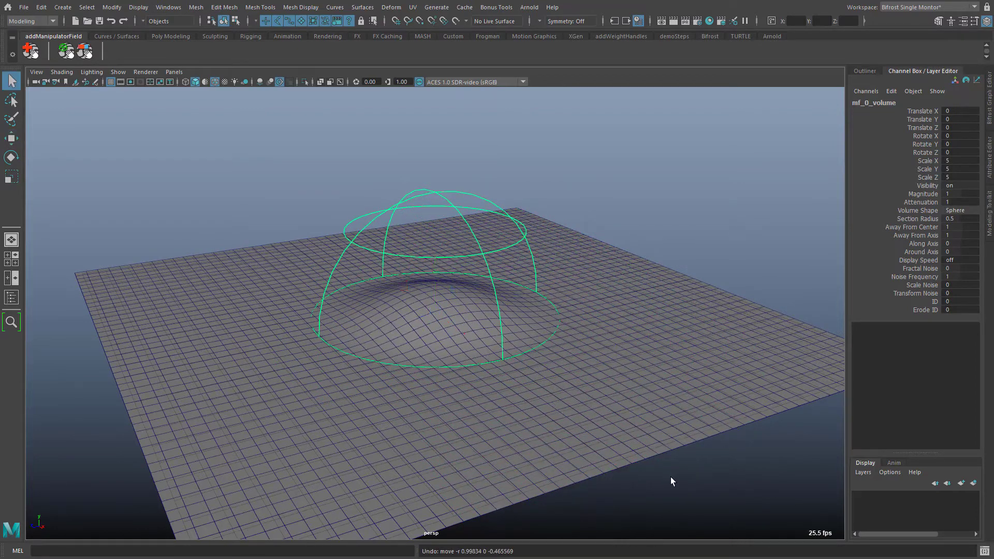
Switch the viewport to Front view, zoom in on the bump, and change to the FX menu set.
left_click_drag(665, 484, 610, 459, "alt")
key("space")
left_click_drag(628, 348, 620, 469)
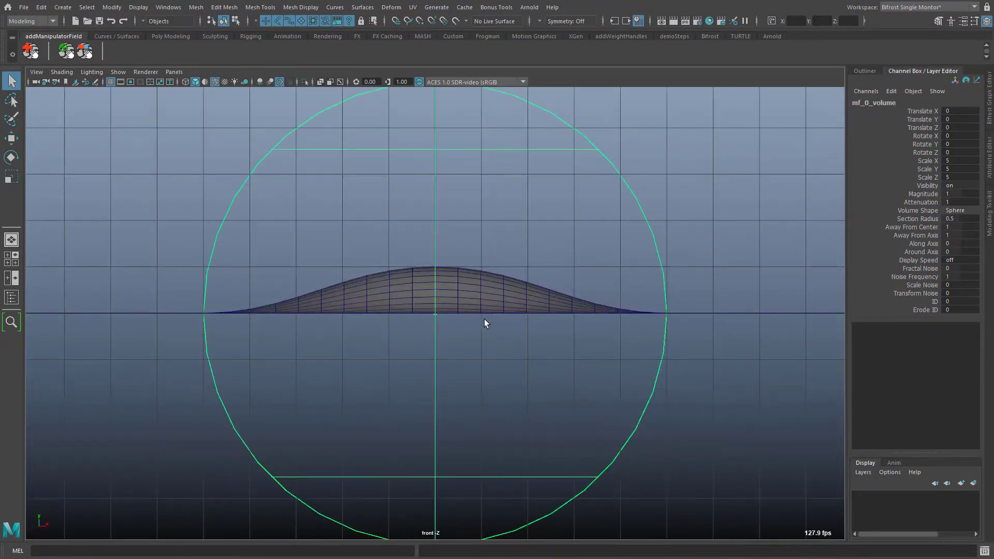
right_click_drag(485, 322, 687, 444, "alt")
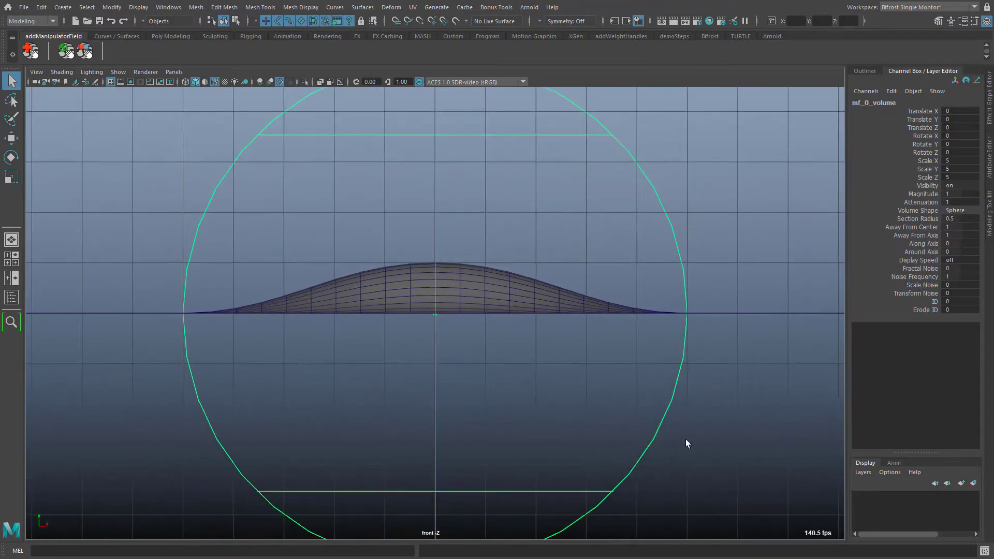
key("F5")
scroll(687, 444, "down", 2)
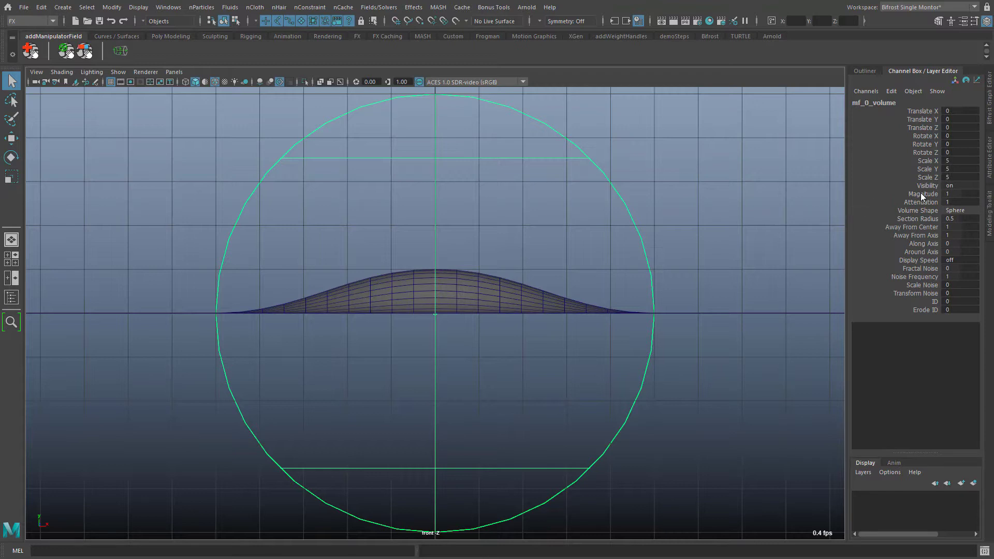
left_click_drag(921, 192, 930, 308)
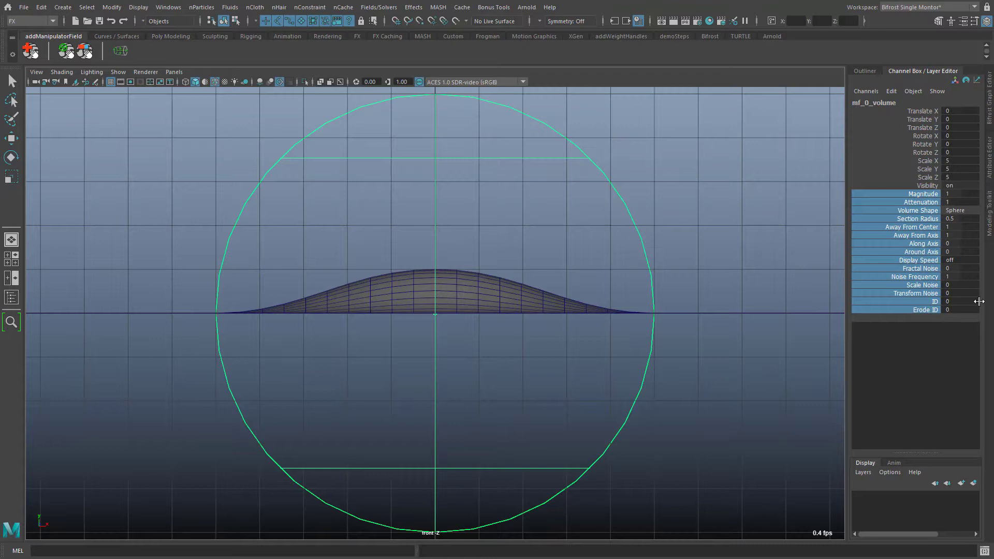
left_click(989, 158)
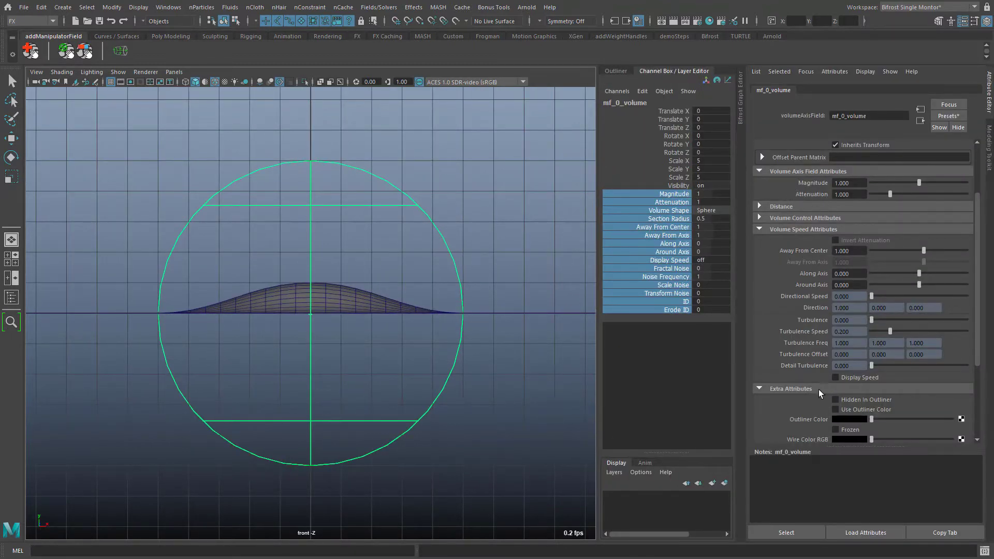
scroll(819, 389, "down", 4)
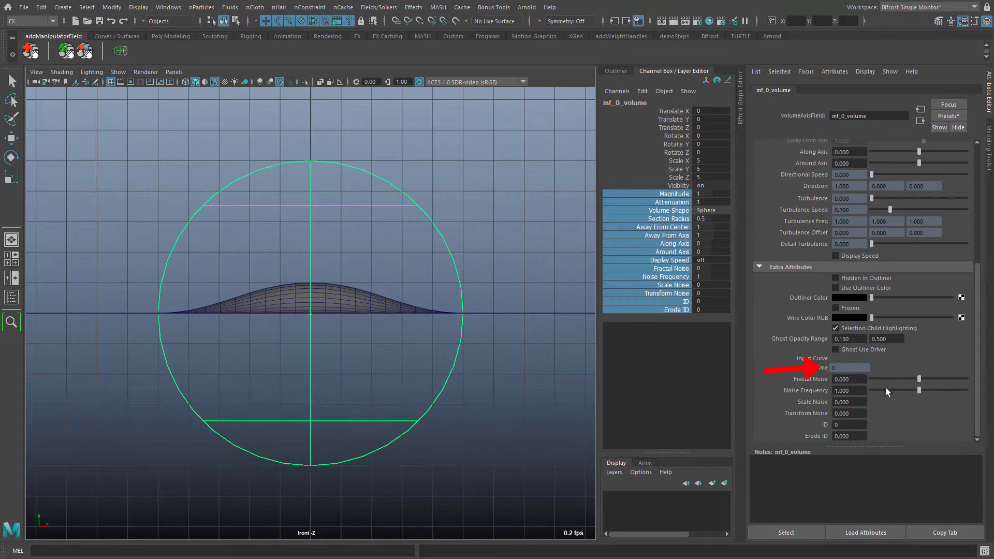
key("ctrl+a")
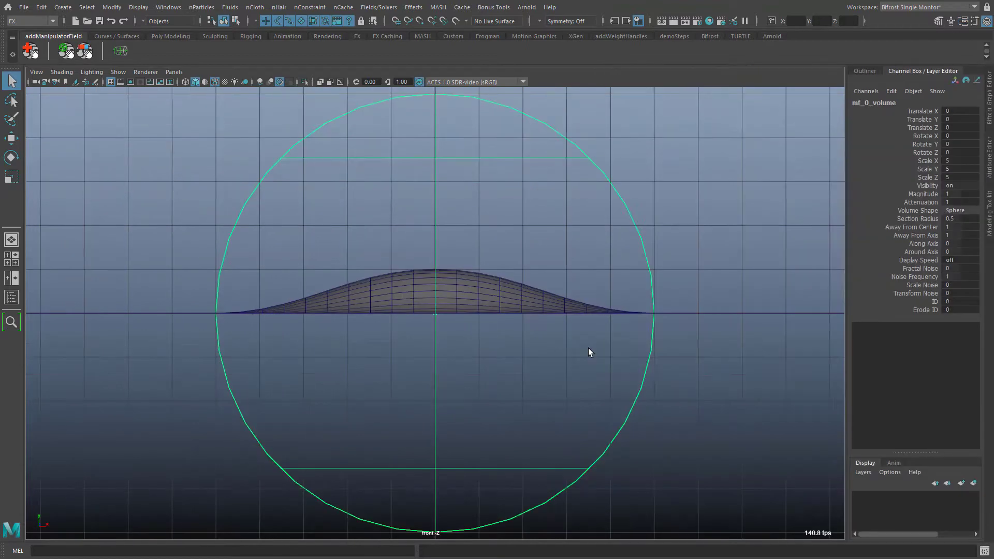
right_click_drag(458, 298, 657, 336, "alt")
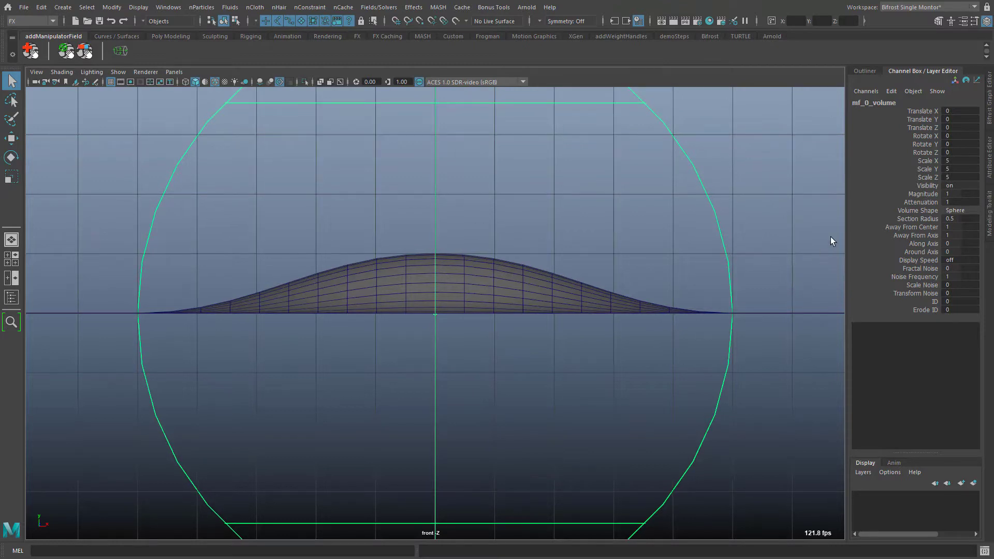
Drag Magnitude and Attenuation up and back, leaving Magnitude 1.01 and Attenuation 1.
left_click(925, 194)
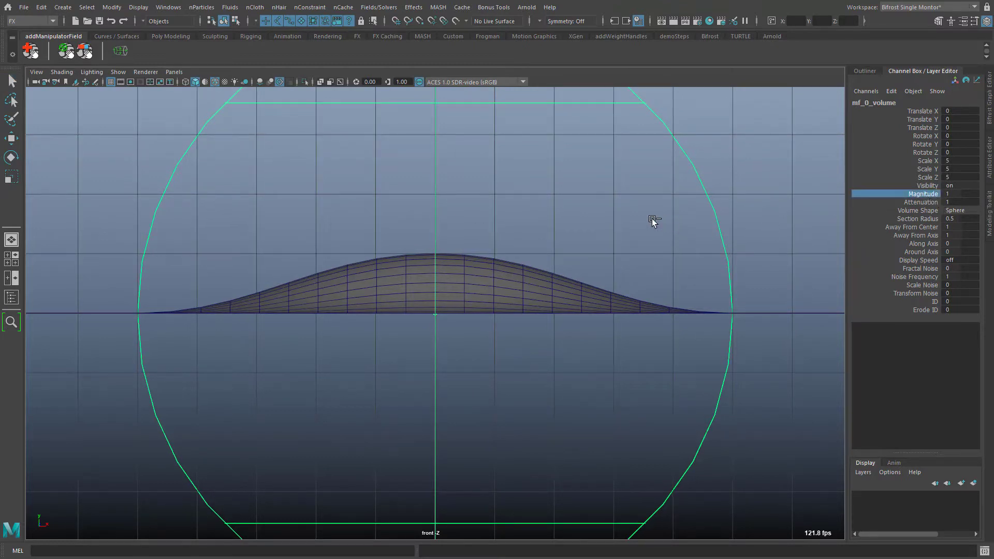
middle_click_drag(595, 223, 658, 238)
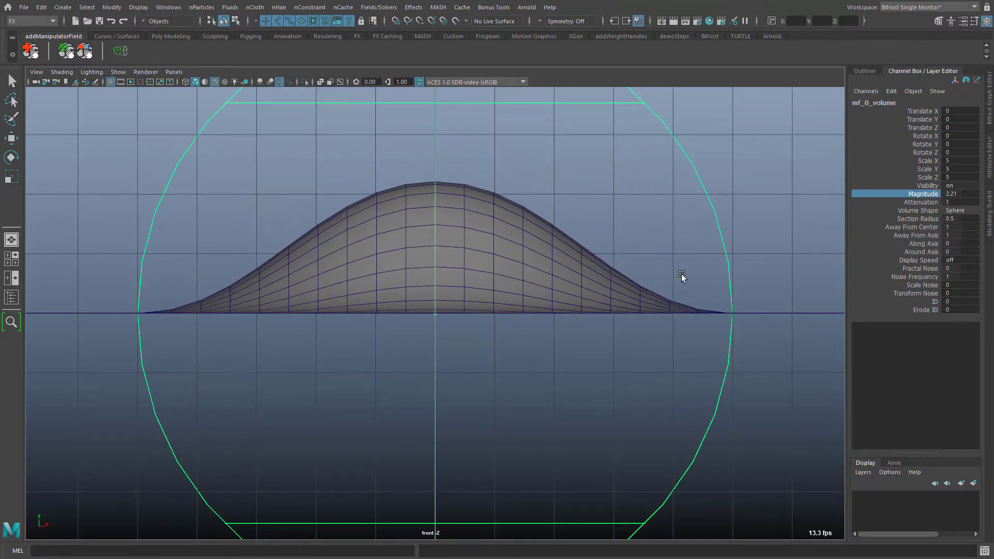
middle_click_drag(681, 275, 619, 260)
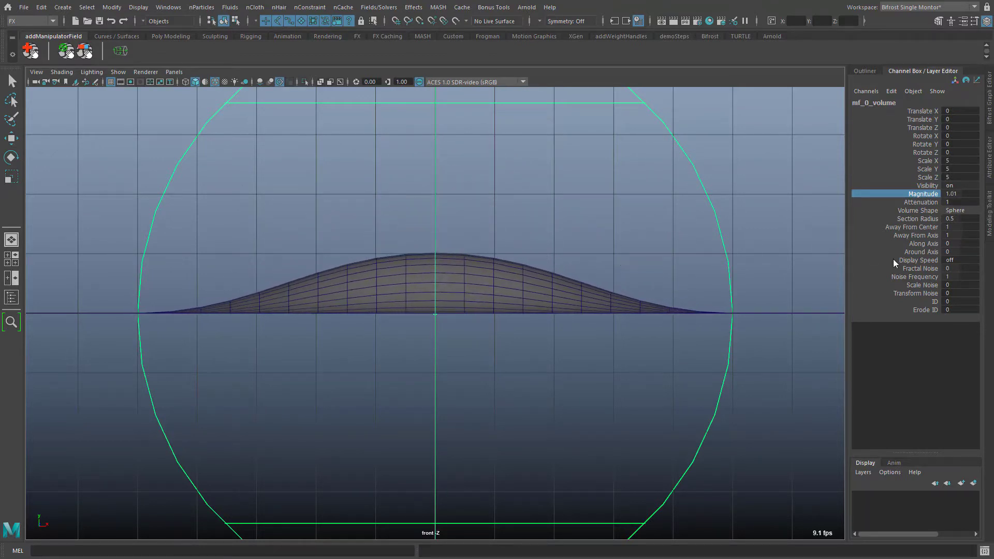
left_click(915, 202)
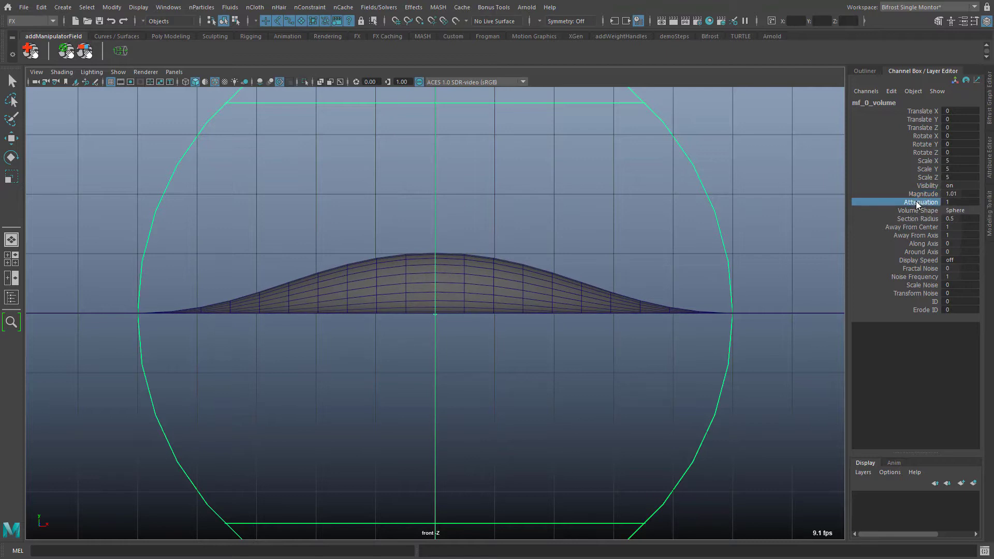
mouse_move(742, 222)
middle_mouse_down()
mouse_move(822, 222)
mouse_move(694, 228)
mouse_move(737, 232)
middle_mouse_up()
key("q")
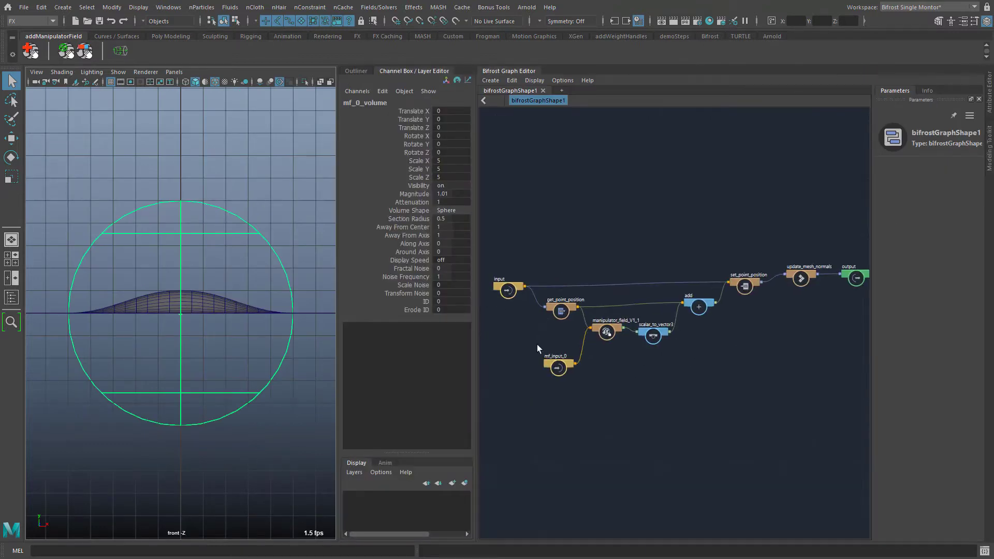
Open the manipulator_field_V1_1 node's falloff curve editor as a floating window at screen centre.
scroll(590, 334, "up", 5)
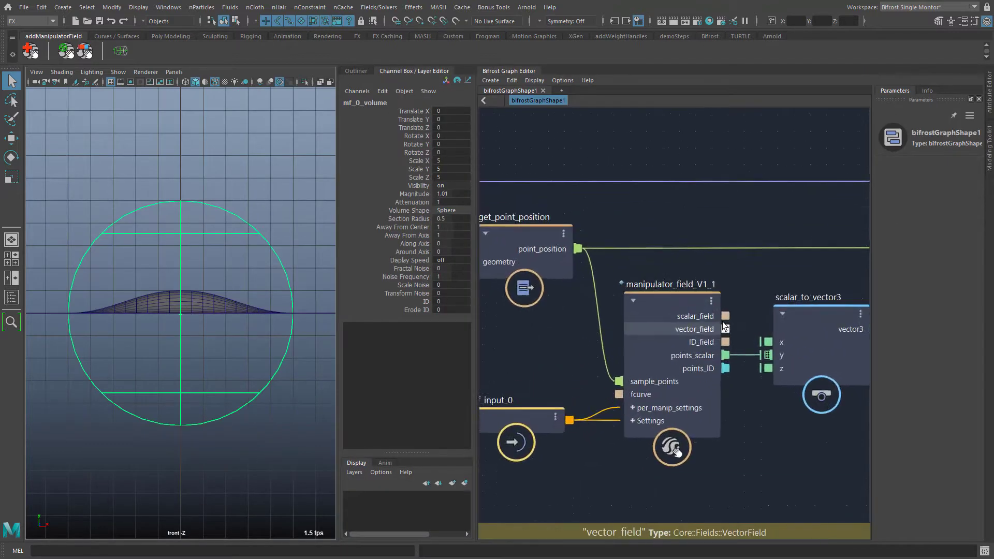
left_click(651, 297)
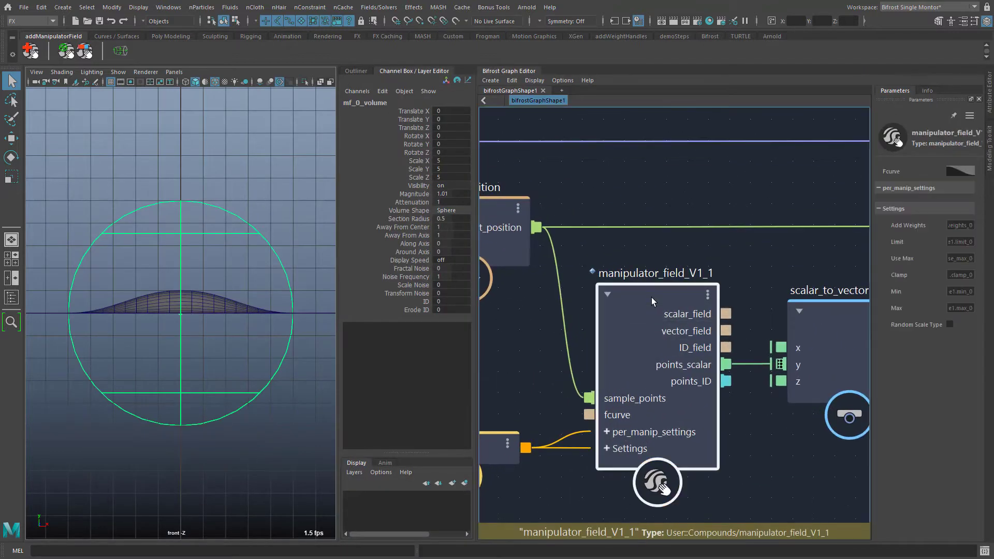
left_click(961, 170)
left_click(916, 190)
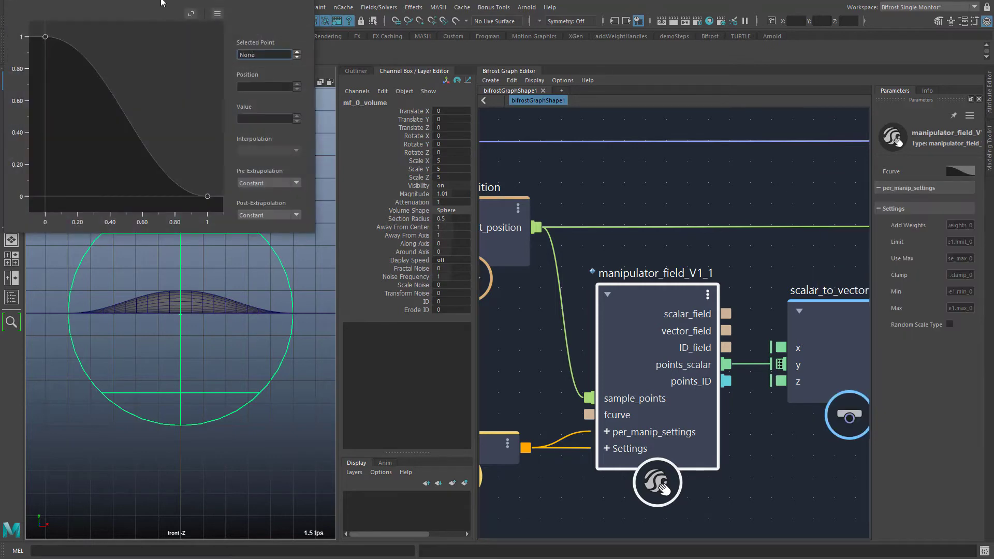
left_click_drag(99, 25, 619, 124)
Add and delete a test curve point, then try the falling-line and S-shaped preset curves.
left_click(621, 233)
left_click_drag(620, 233, 592, 256)
key("Delete")
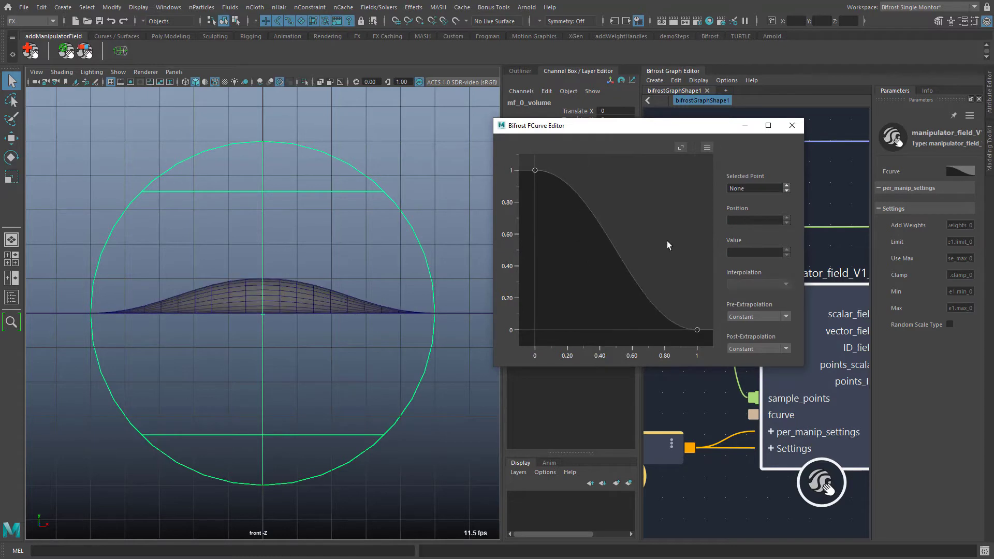
left_click(707, 147)
mouse_move(739, 170)
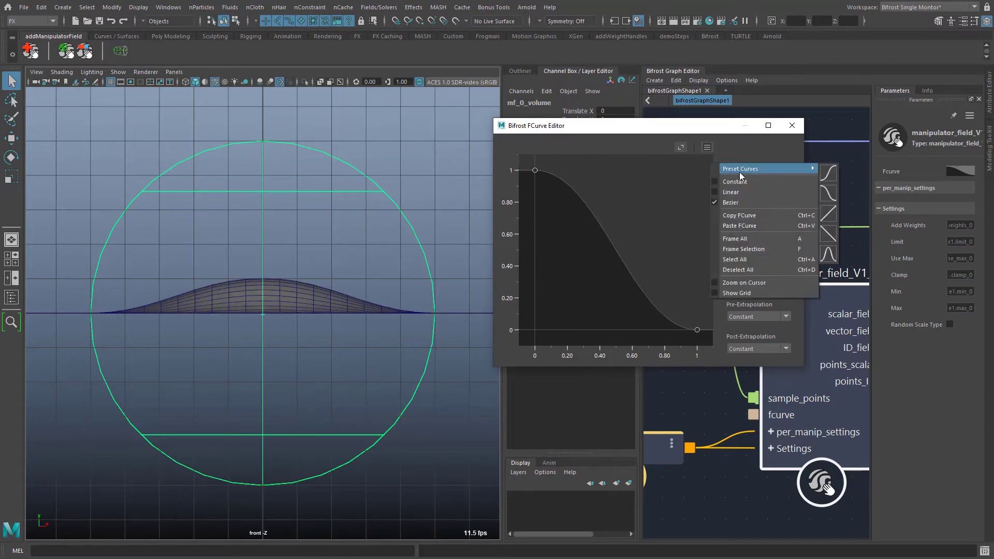
left_click(828, 233)
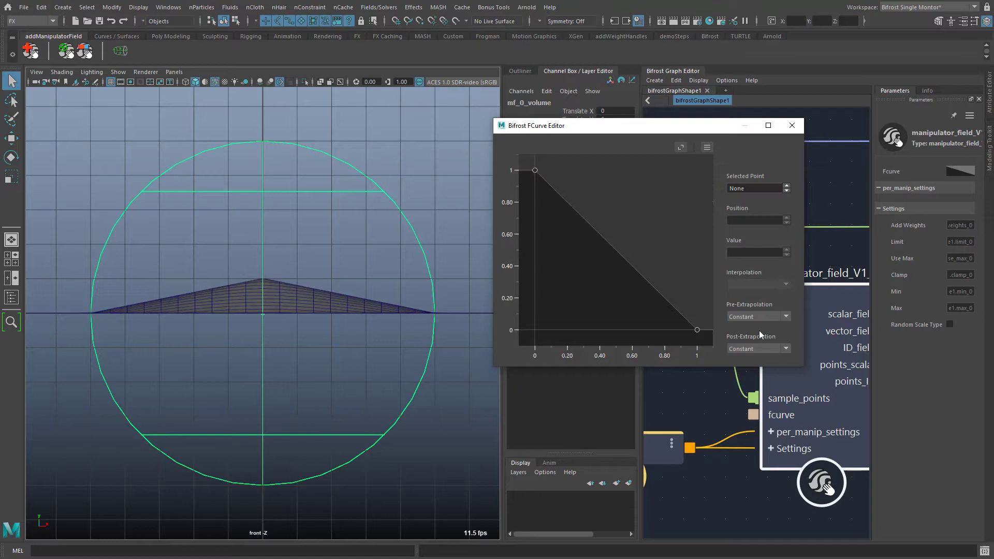
left_click(707, 147)
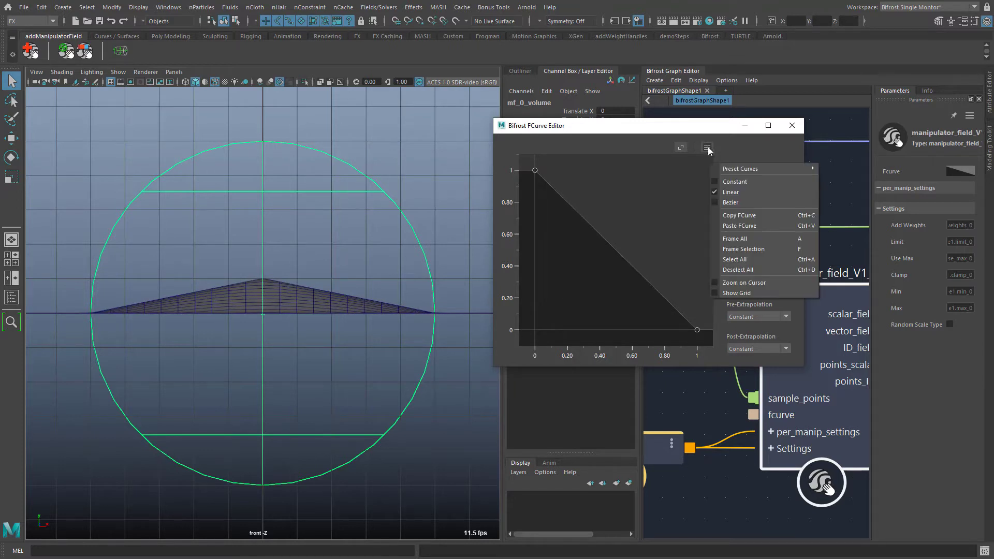
left_click(827, 173)
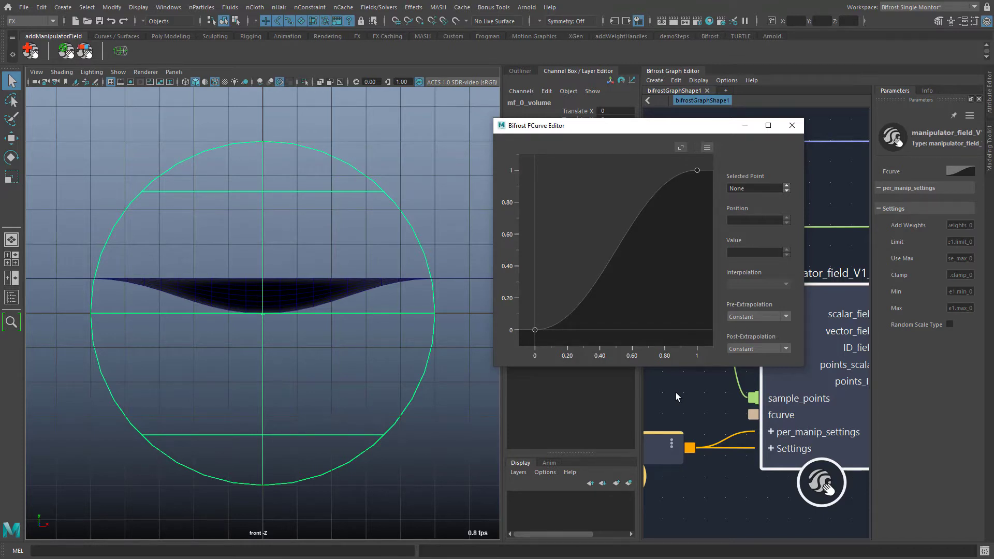
Apply the preset curve that flips the bump upward and close the curve editor.
left_click(708, 147)
mouse_move(766, 171)
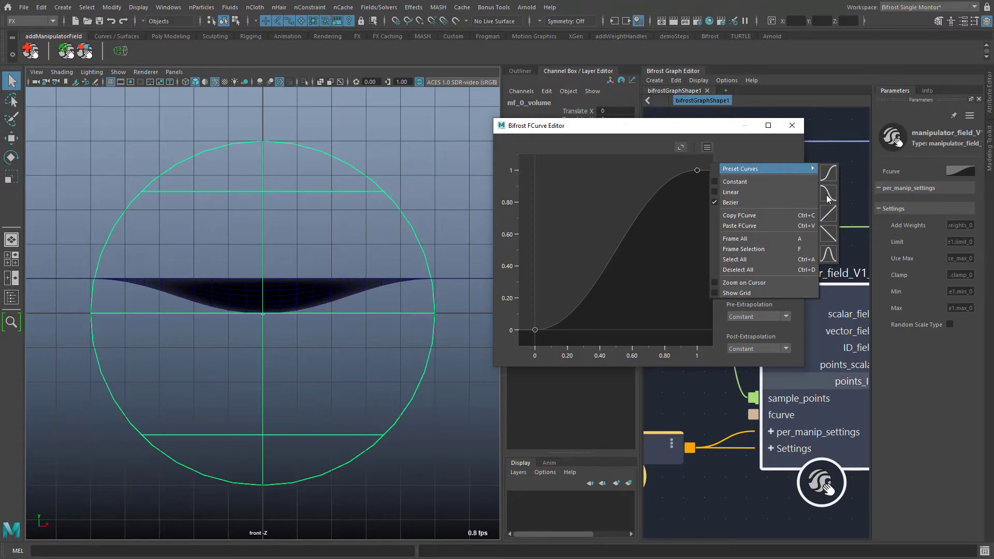
left_click(833, 196)
left_click(792, 125)
scroll(363, 350, "down", 5)
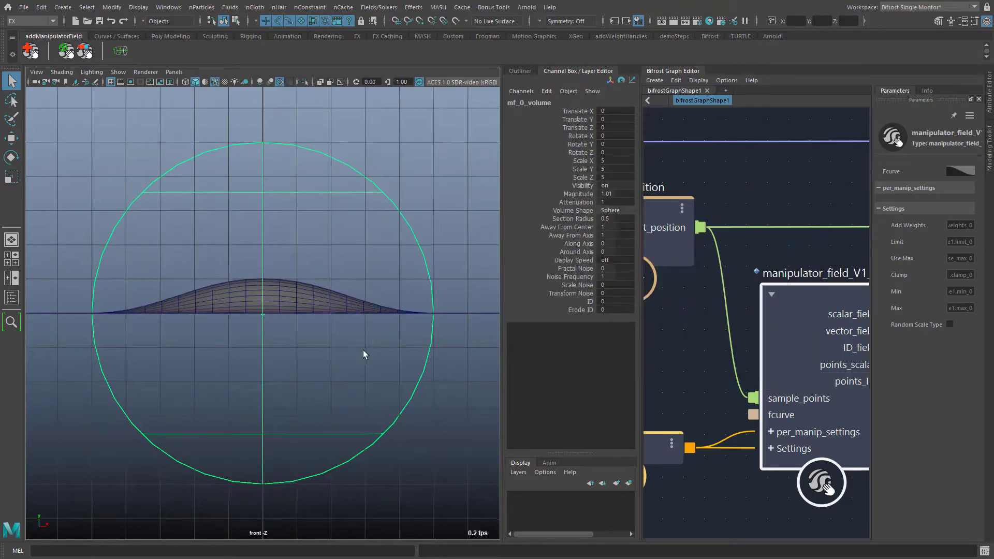
Create a new manipulator sphere, scale it to 5.067, and move it to Translate X 6.648.
left_click(68, 47)
key("r")
left_click_drag(264, 312, 390, 312)
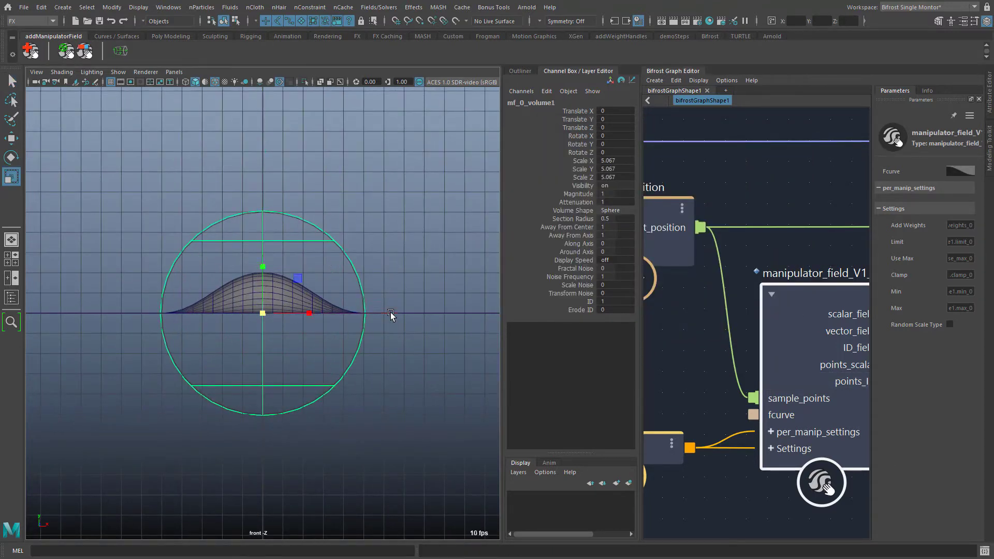
key("w")
left_click_drag(309, 312, 455, 317)
middle_click_drag(403, 439, 338, 439, "alt")
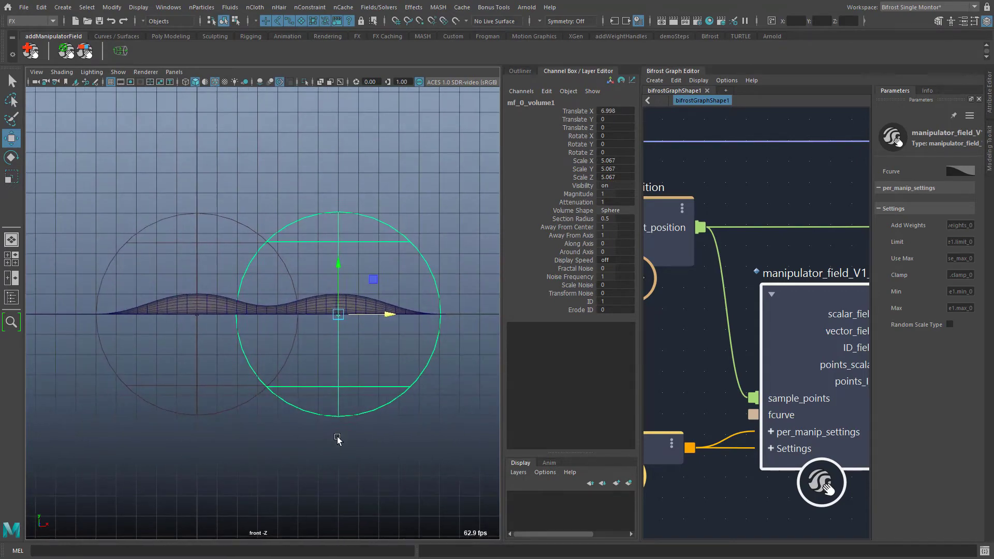
scroll(337, 439, "up", 3)
left_click_drag(422, 317, 410, 333)
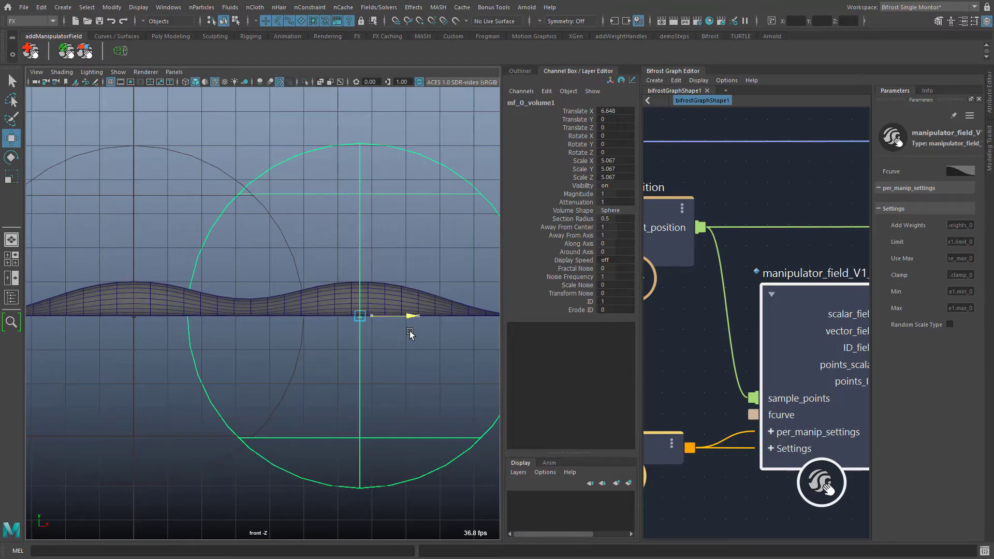
left_click_drag(410, 334, 410, 334)
middle_click_drag(756, 481, 745, 353)
Expand the manipulator_field node's Settings ports and disconnect their input wires.
left_click(765, 321)
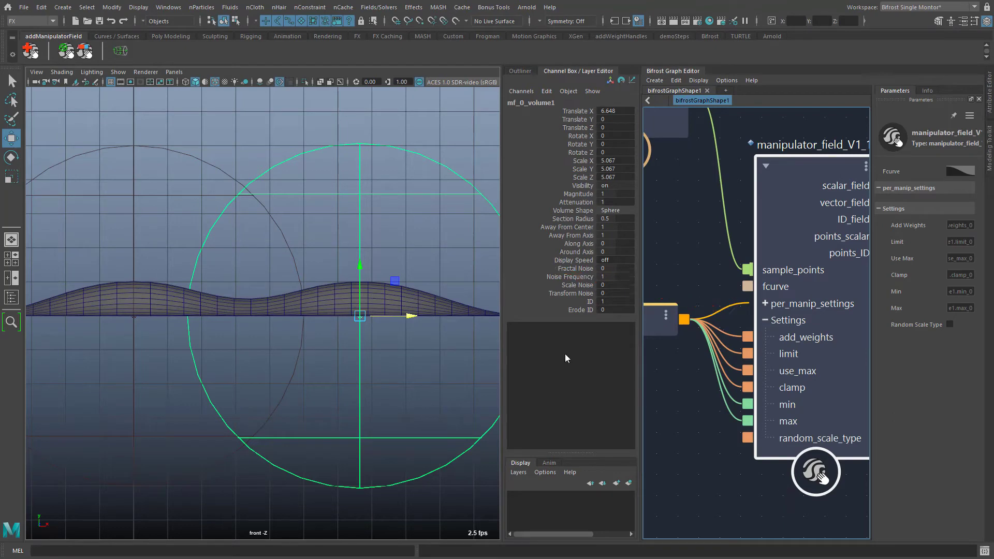
left_click(526, 69)
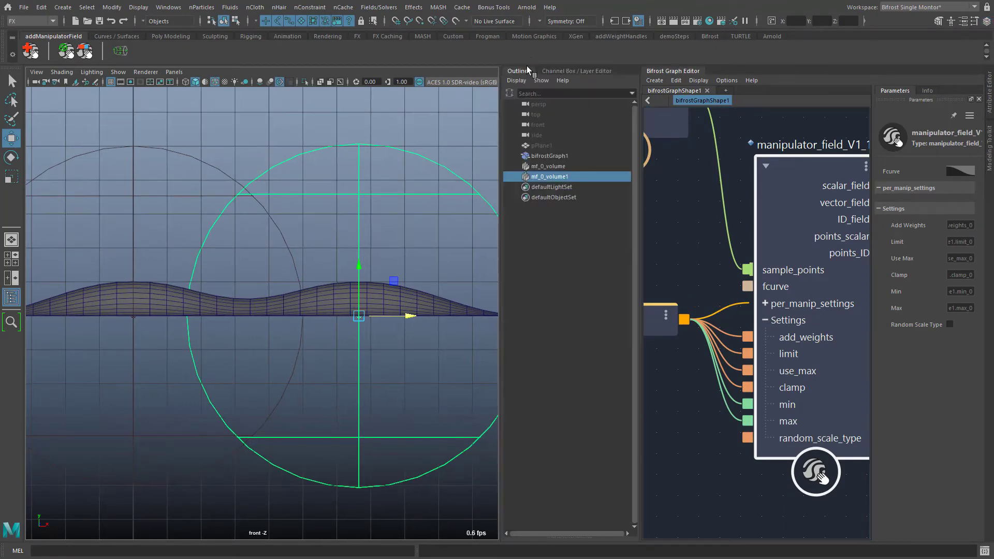
left_click(565, 155)
left_click(584, 68)
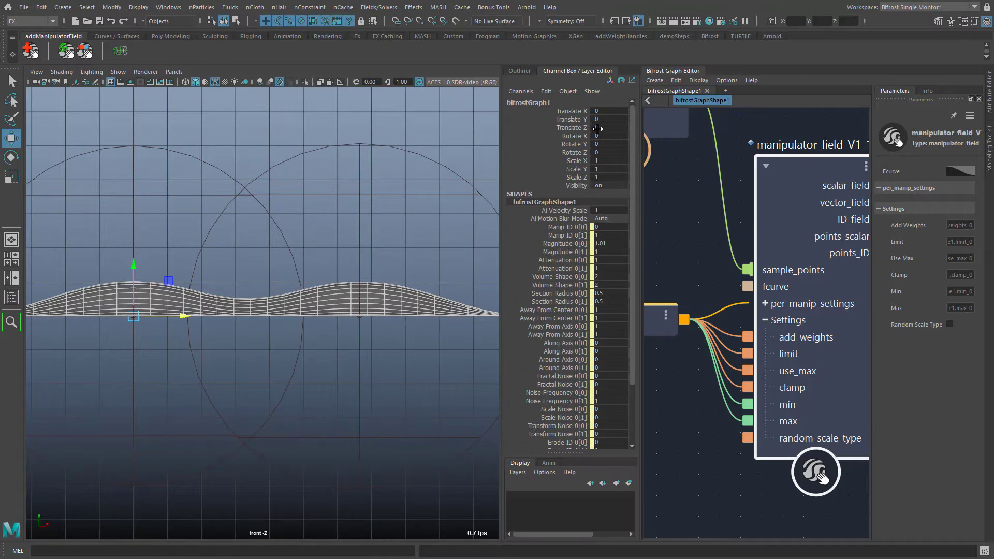
scroll(549, 337, "down", 5)
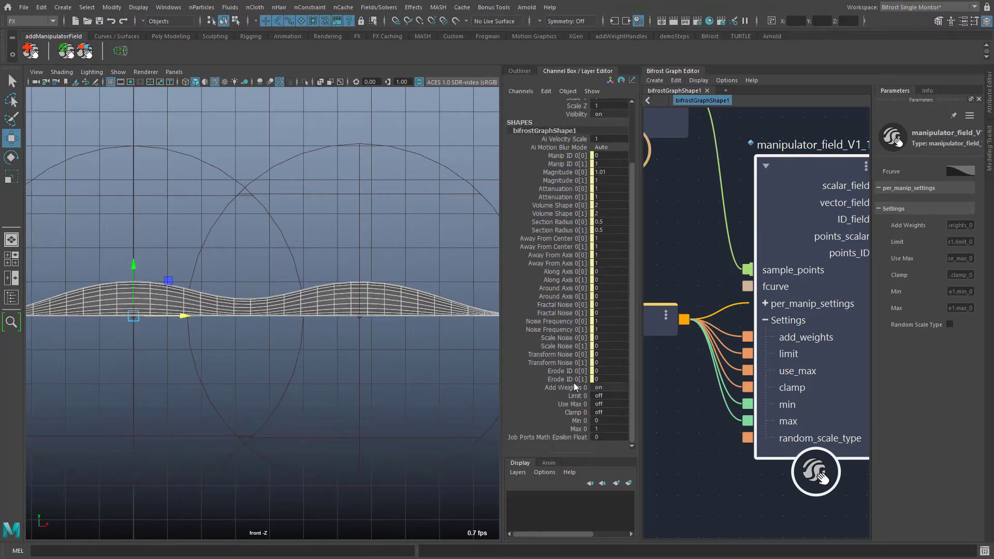
left_click_drag(574, 387, 583, 430)
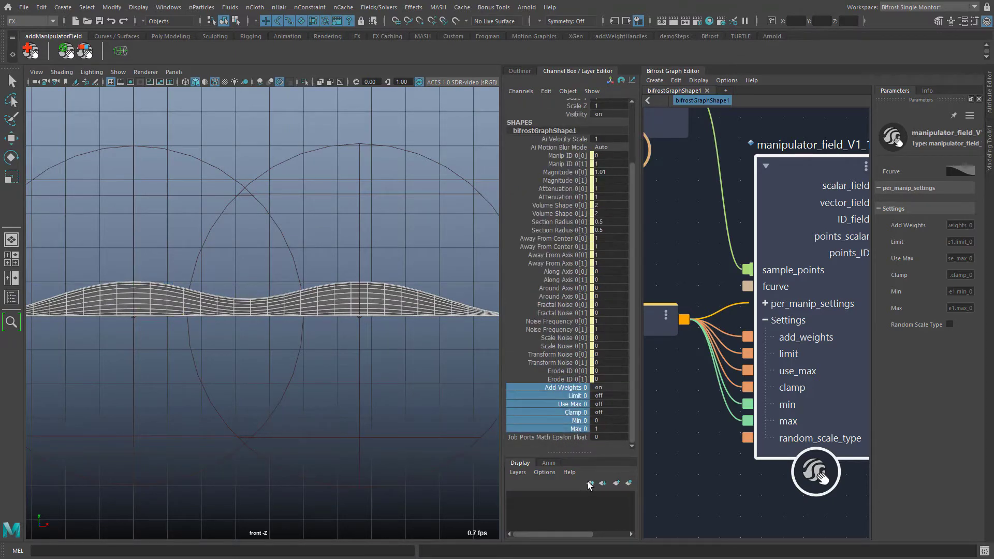
left_click(514, 69)
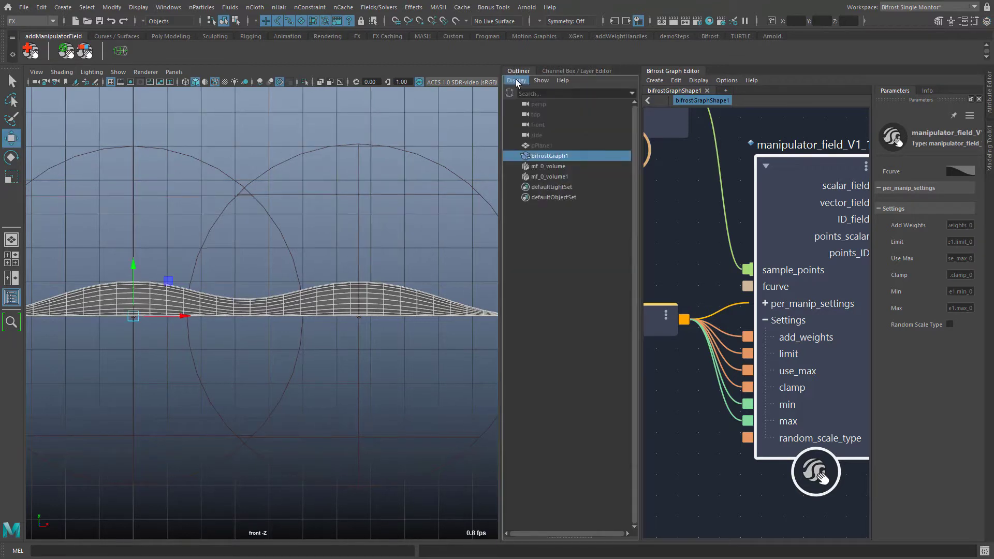
left_click(547, 177)
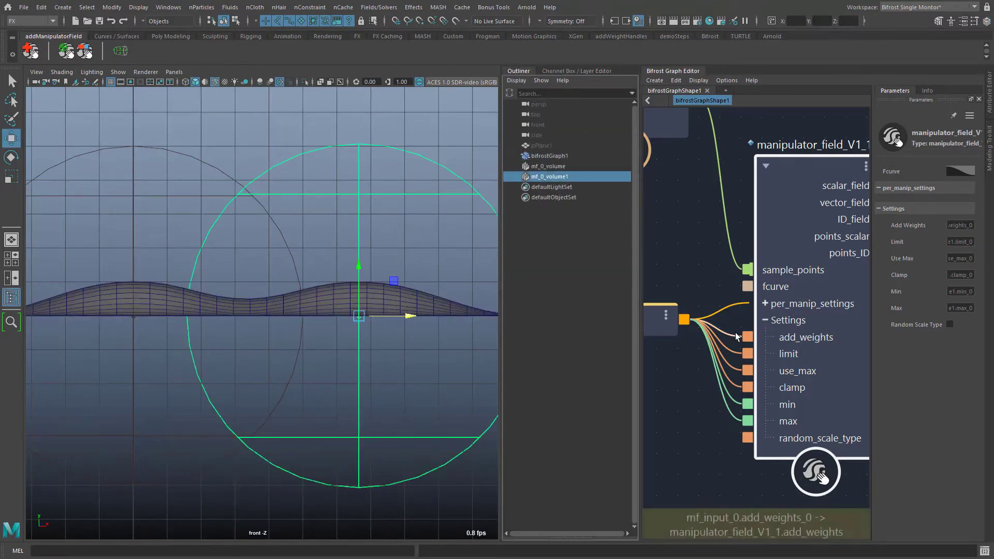
left_click_drag(733, 319, 696, 357)
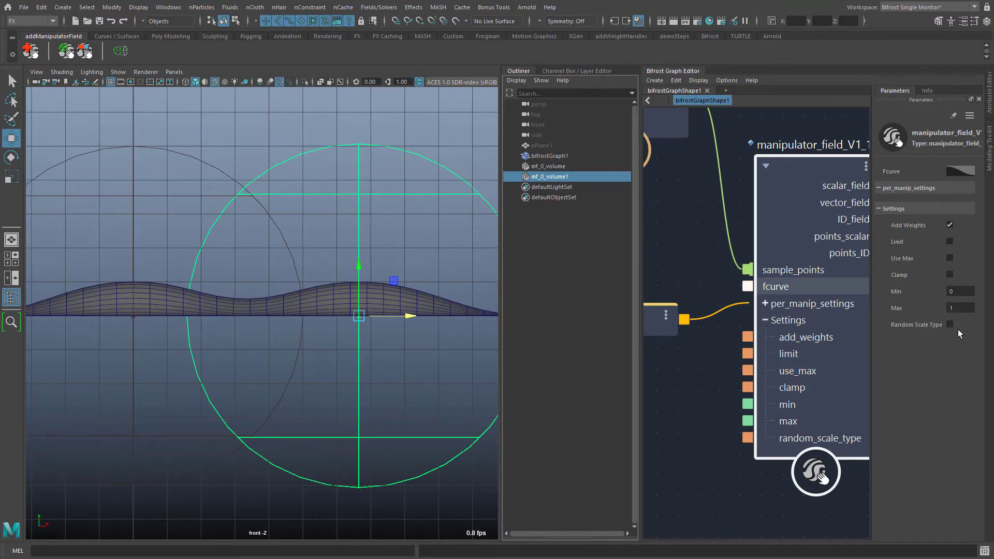
Toggle Add Weights off and on, enable Use Max, and raise mf_0_volume1's Magnitude to 2.11.
left_click(949, 225)
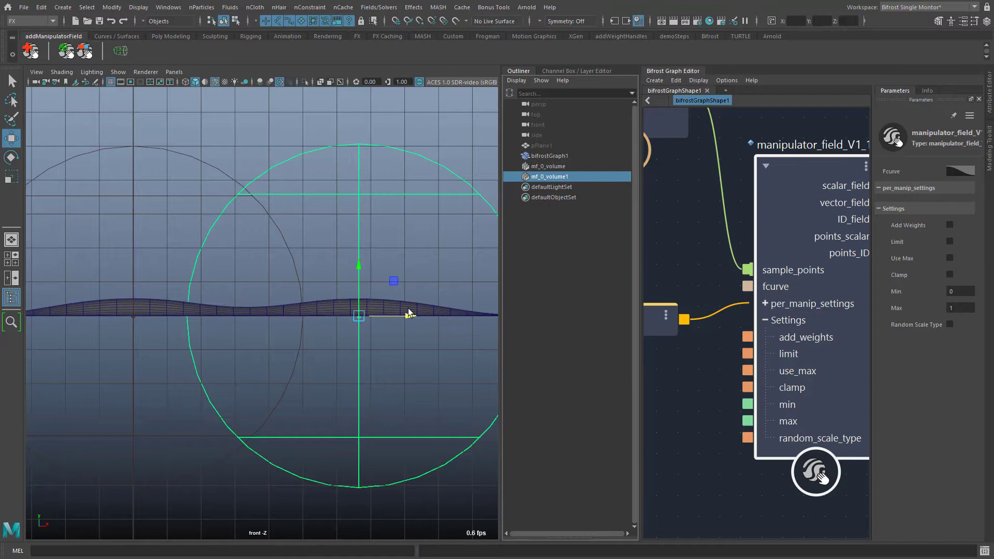
mouse_move(408, 317)
left_mouse_down()
mouse_move(200, 317)
mouse_move(404, 321)
left_mouse_up()
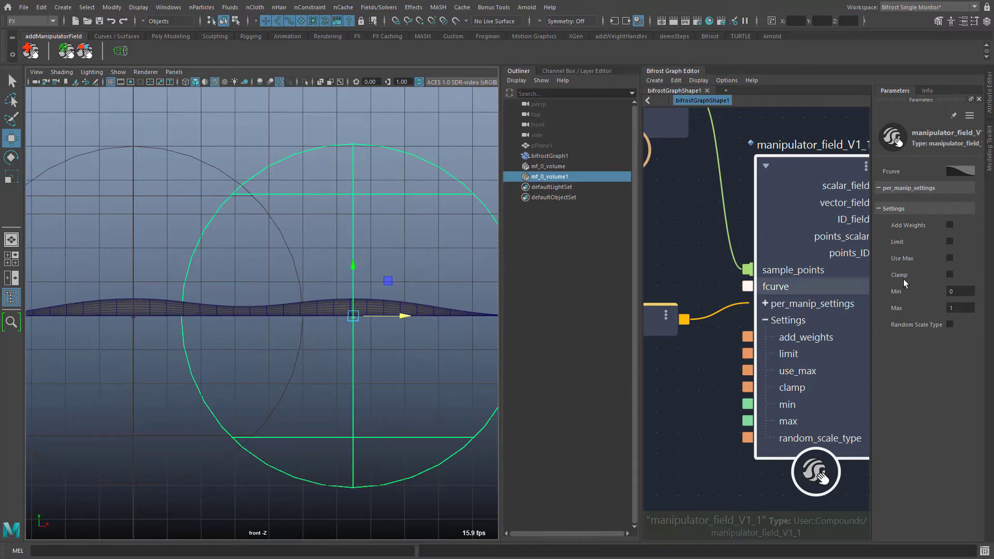
left_click(950, 225)
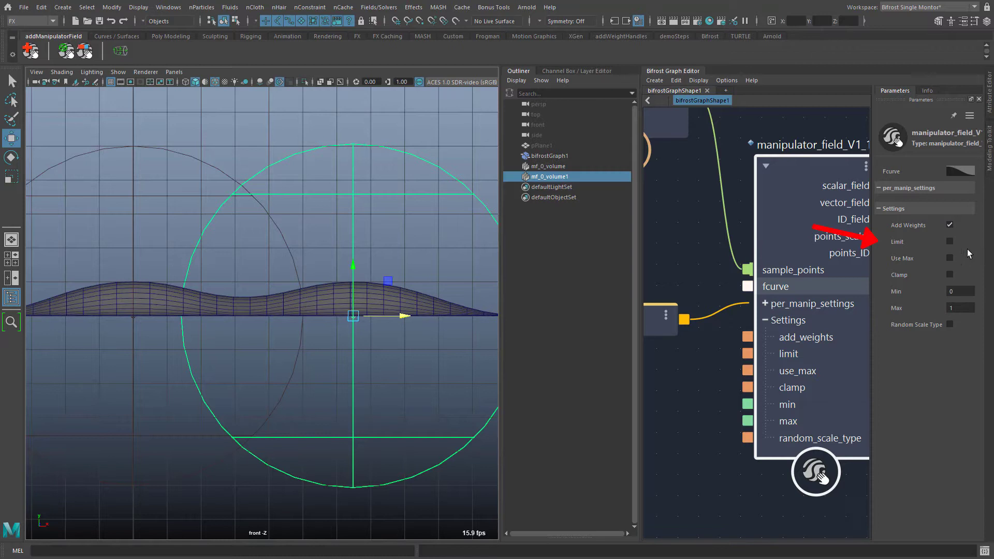
left_click(950, 257)
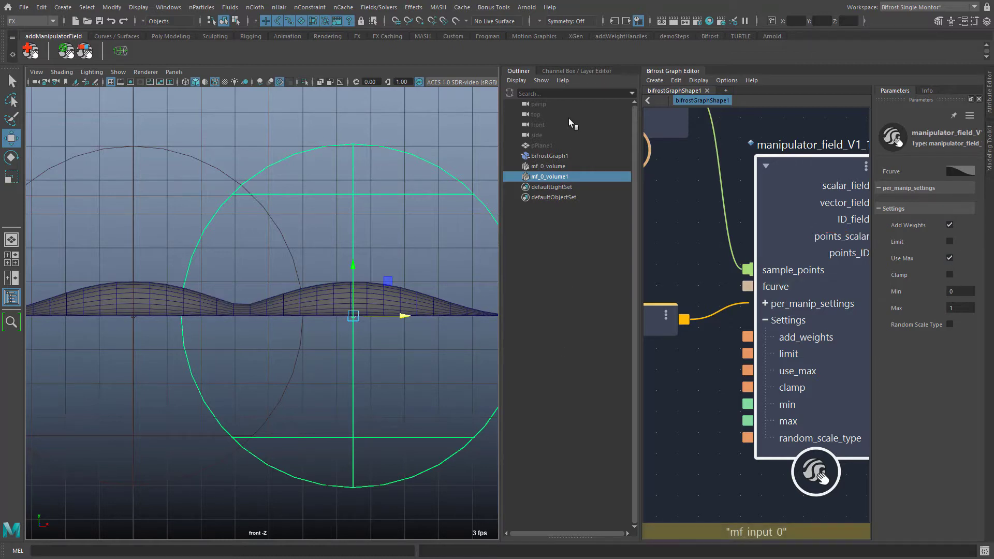
left_click(568, 71)
left_click(578, 193)
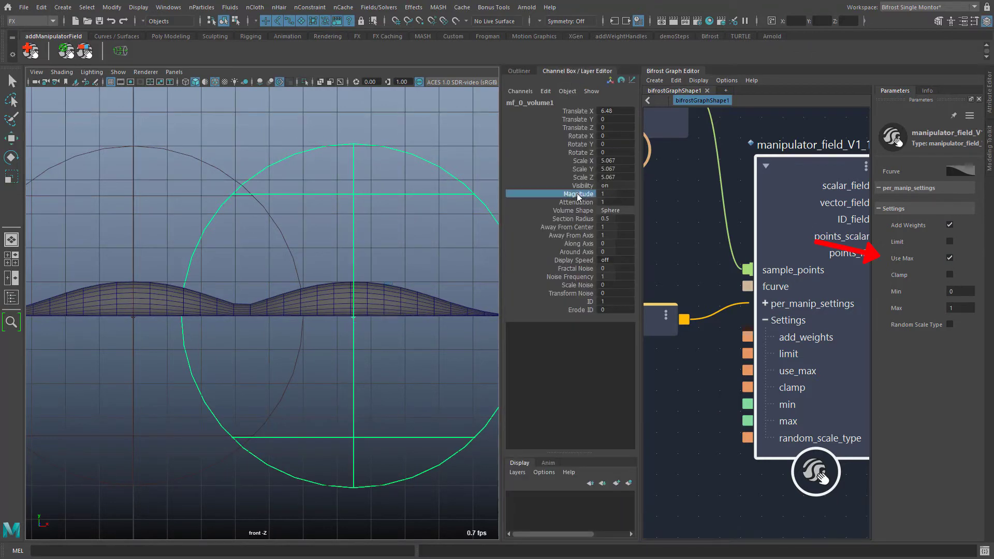
middle_click_drag(400, 390, 464, 390)
Move both spheres to overlap, disable Use Max, and set Max to 1.497 with Clamp off.
key("w")
left_click_drag(394, 316, 333, 331)
left_click(94, 136)
mouse_move(158, 316)
left_mouse_down()
mouse_move(513, 337)
mouse_move(146, 327)
left_mouse_up()
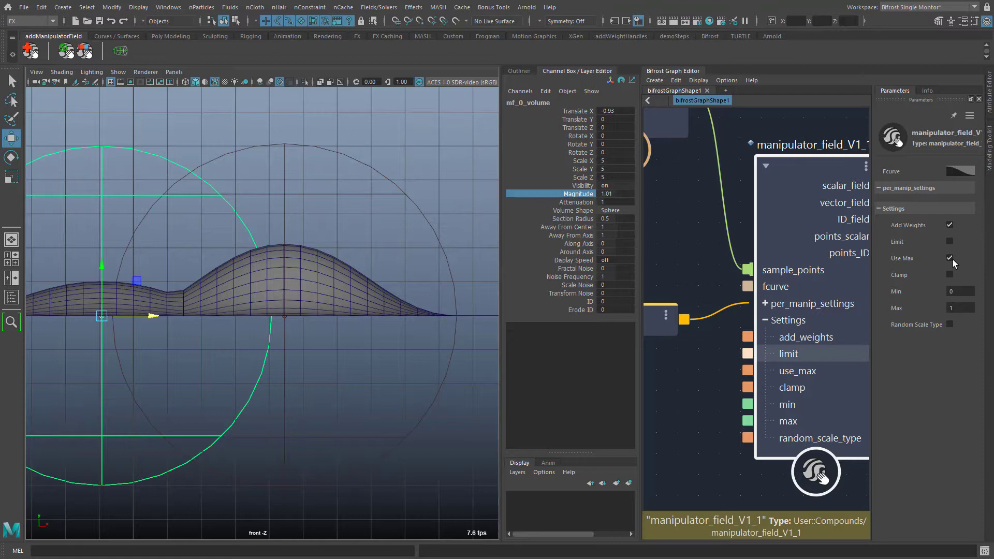
left_click(949, 257)
left_click(949, 275)
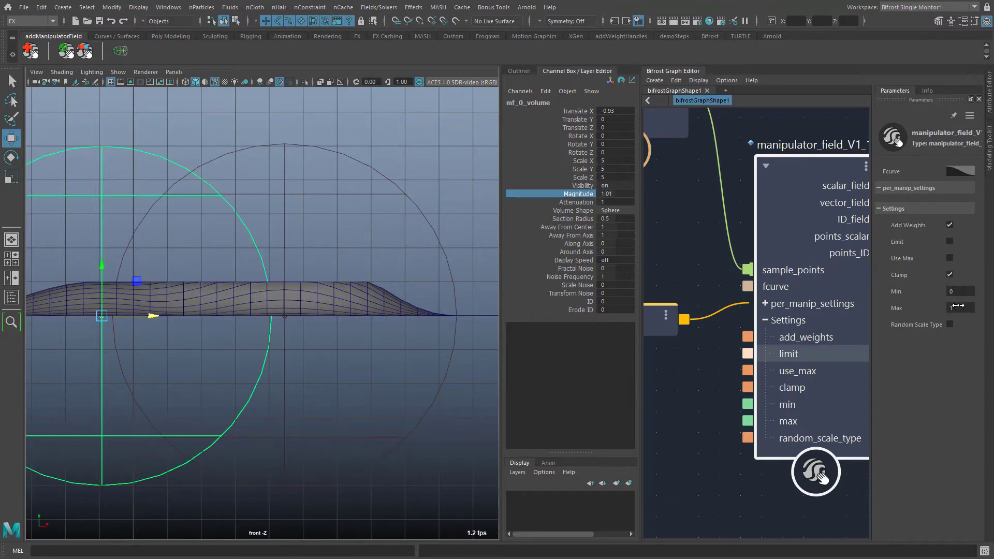
left_click_drag(957, 306, 993, 324)
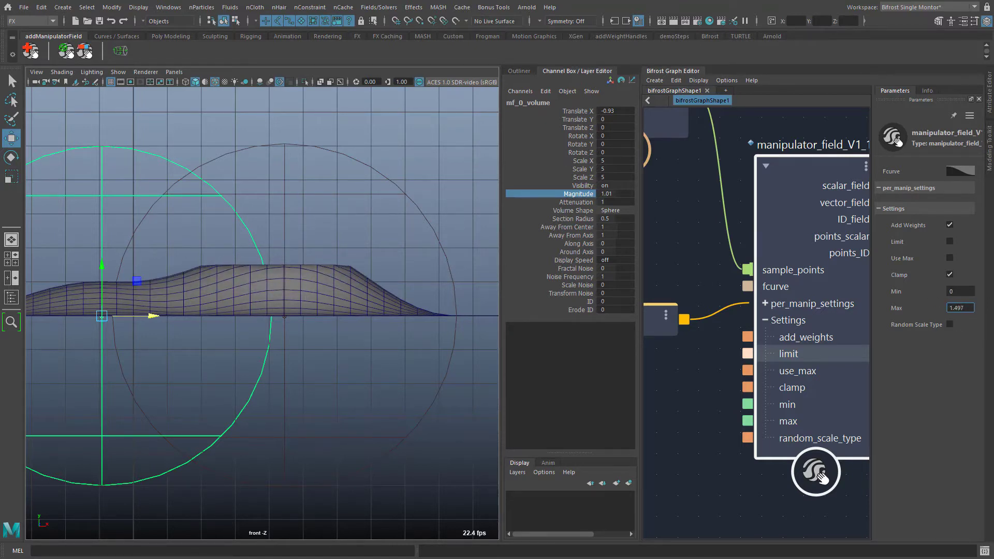
left_click(950, 275)
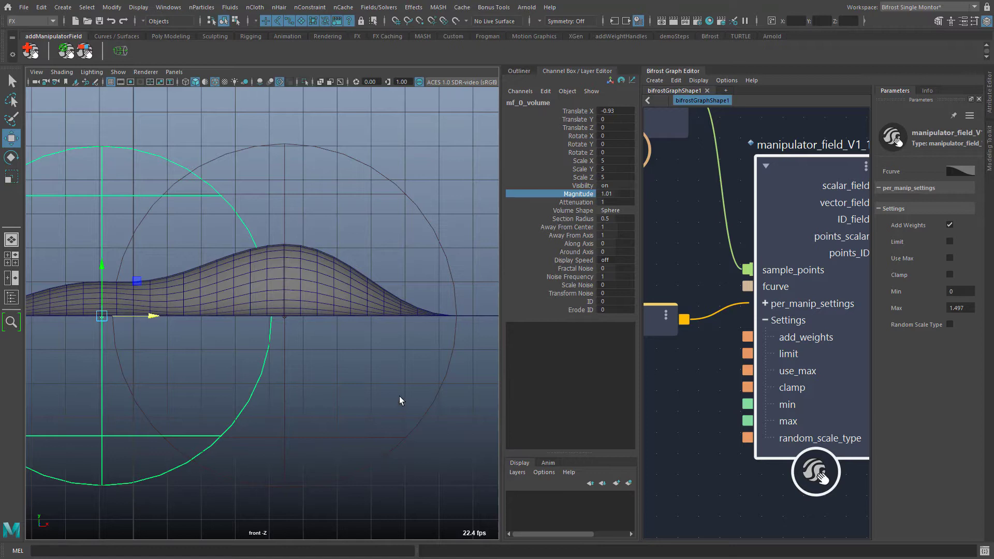
Select mf_0_volume1 and trial-raise Fractal Noise and Magnitude to 2.29.
left_click_drag(411, 410, 425, 434)
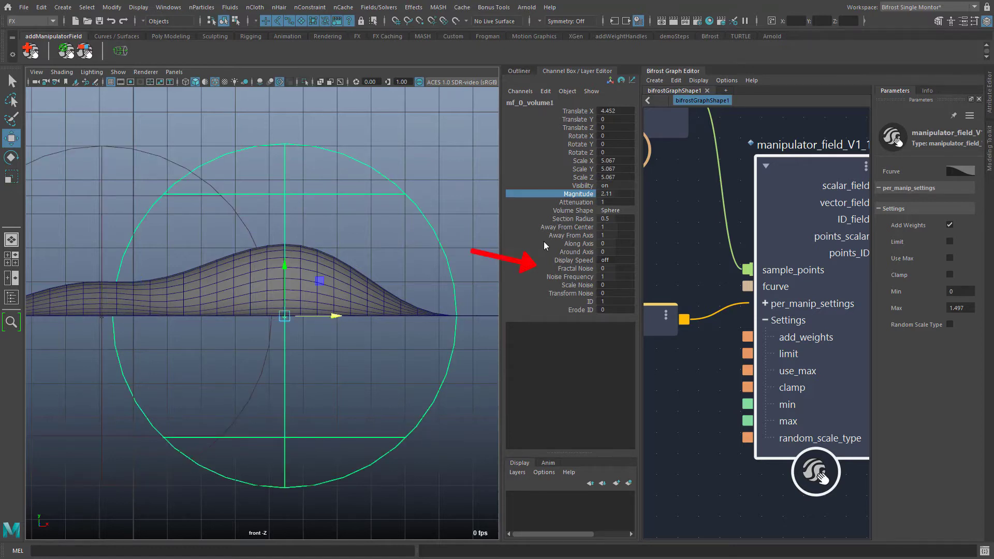
left_click(568, 268)
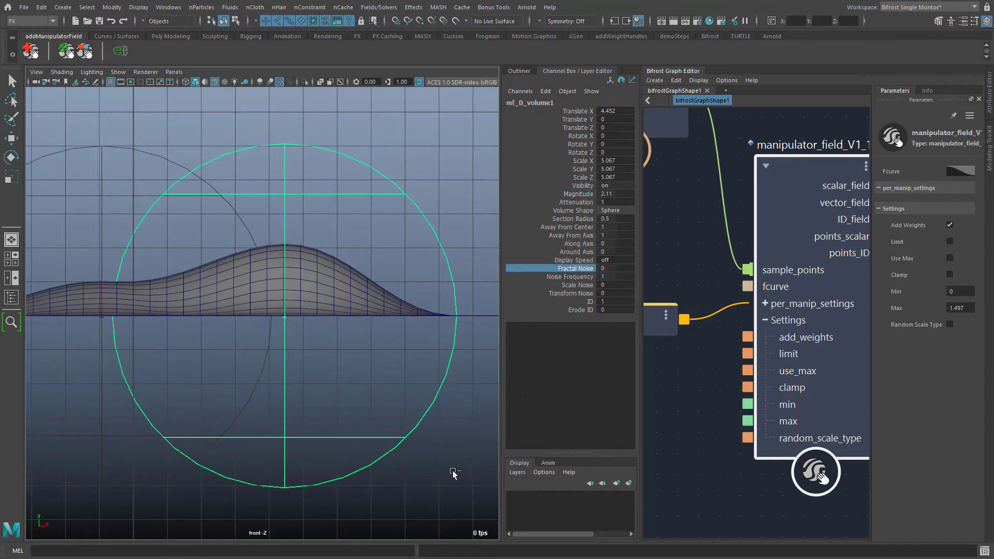
middle_click_drag(453, 471, 522, 482)
left_click(590, 195)
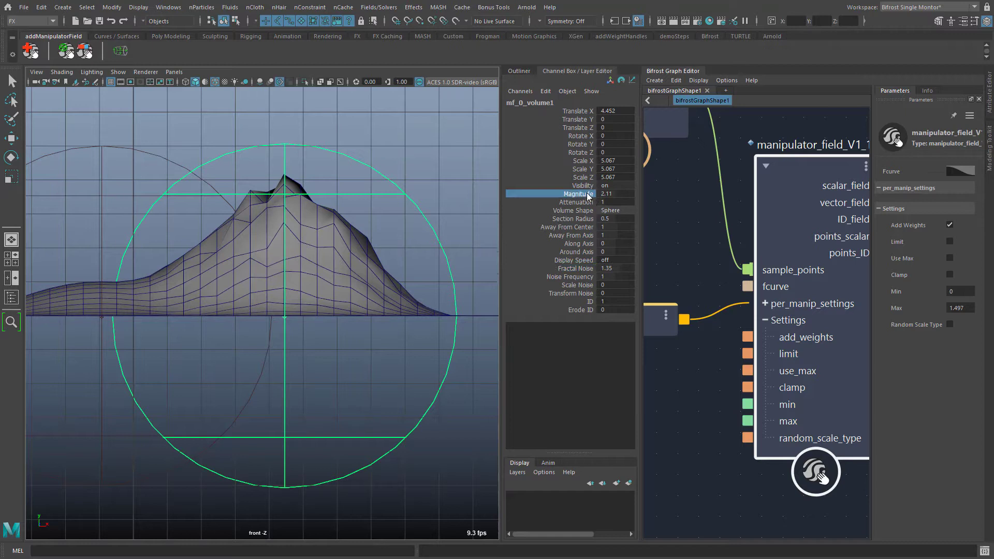
middle_click_drag(438, 479, 398, 493)
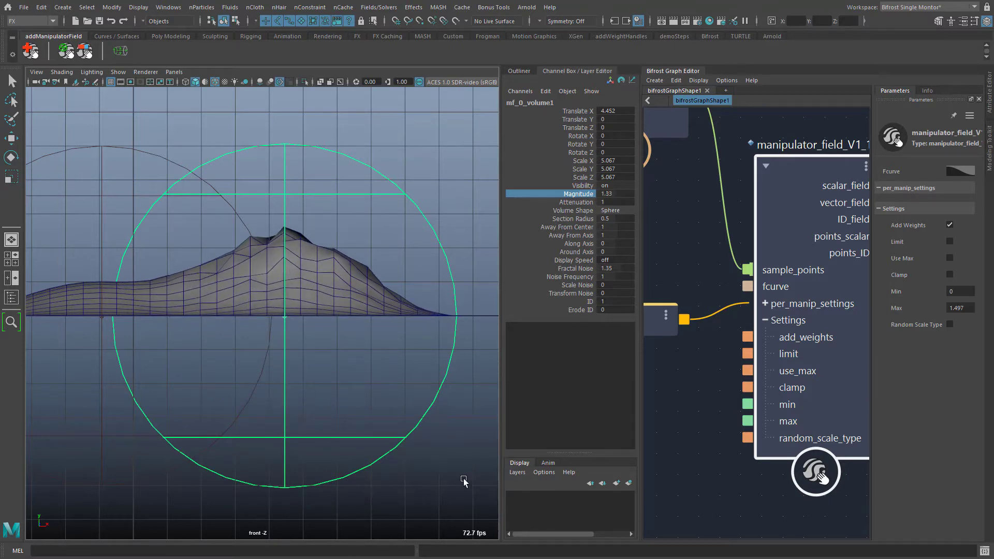
Reset Magnitude to 1, drag Fractal Noise to -2.11, then raise Magnitude to 2.85.
double_click(620, 193)
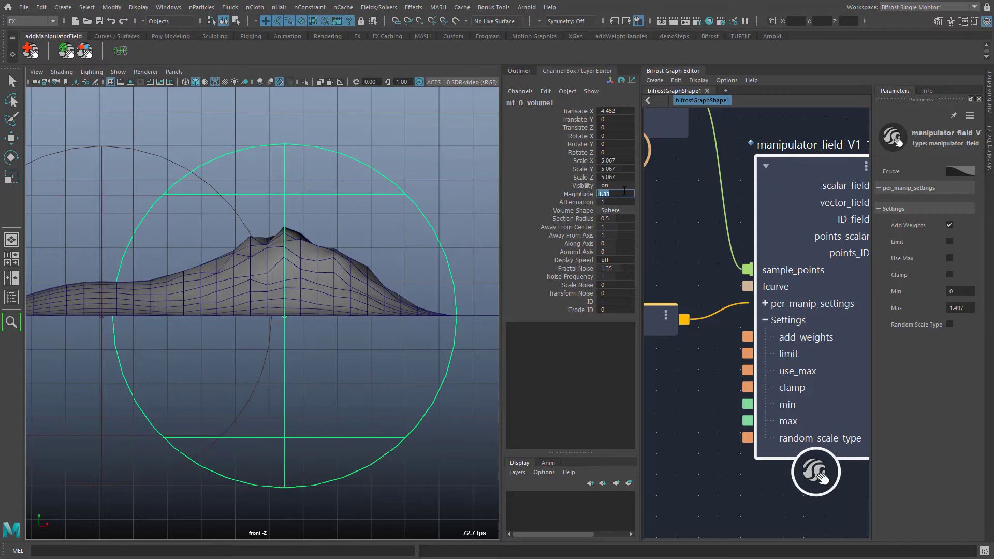
type("1")
key("Return")
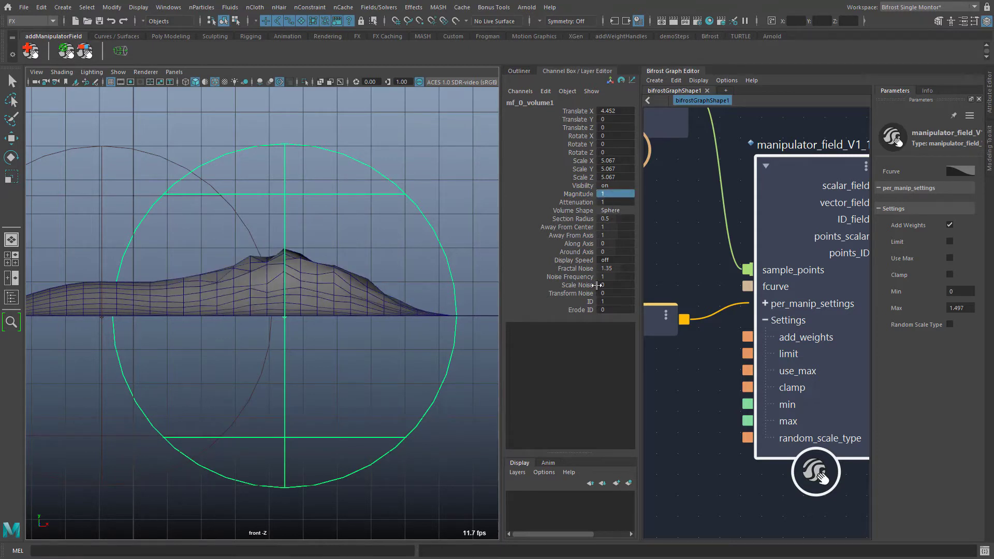
left_click(586, 269)
mouse_move(429, 471)
middle_mouse_down()
mouse_move(192, 487)
mouse_move(252, 497)
middle_mouse_up()
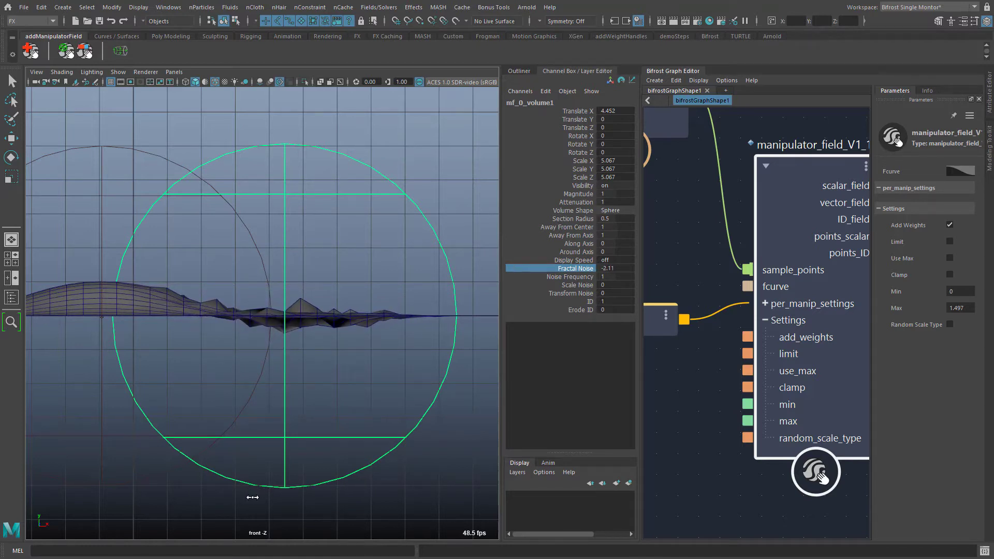
left_click(575, 194)
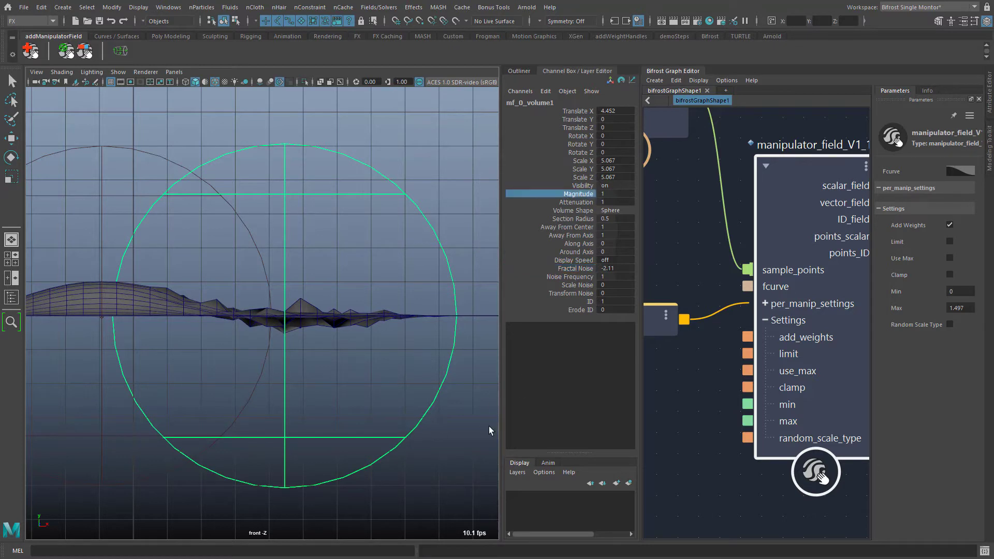
mouse_move(380, 488)
middle_mouse_down()
mouse_move(511, 479)
mouse_move(471, 482)
middle_mouse_up()
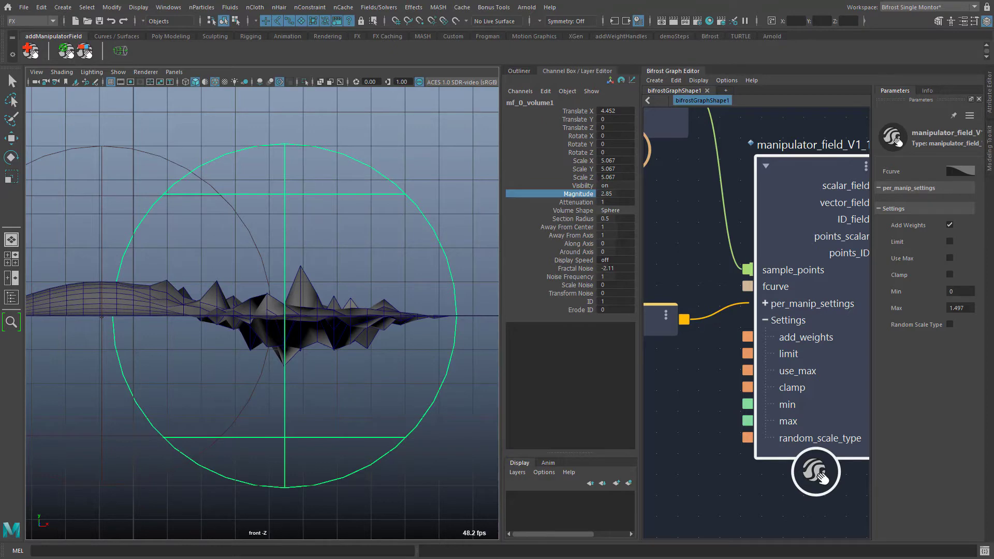
In perspective view, move the grey sphere aside and bring the field sphere toward the plane centre.
key("space")
left_click_drag(443, 410, 262, 235)
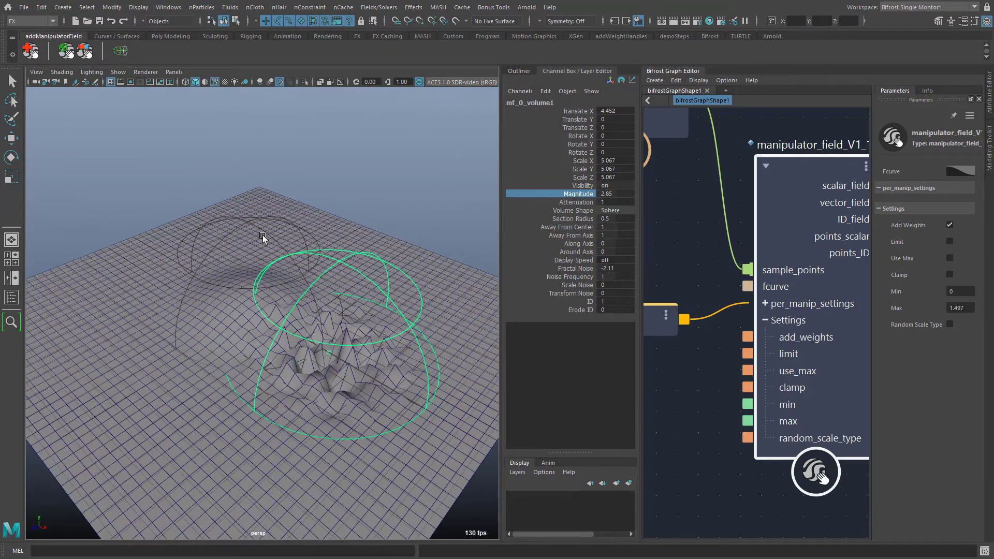
left_click(262, 235)
key("w")
left_click_drag(253, 340, 104, 218)
left_click(337, 263)
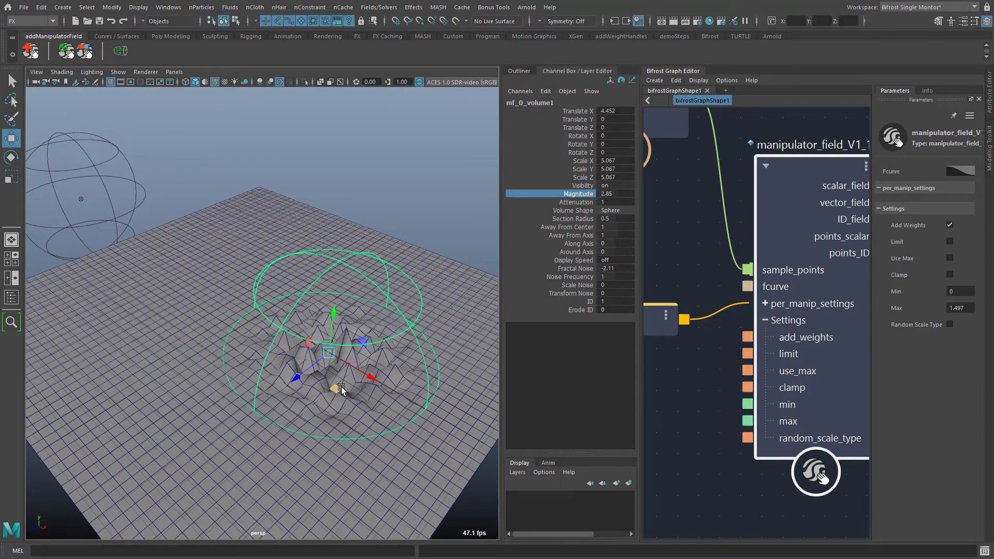
left_click_drag(341, 390, 265, 436)
key("r")
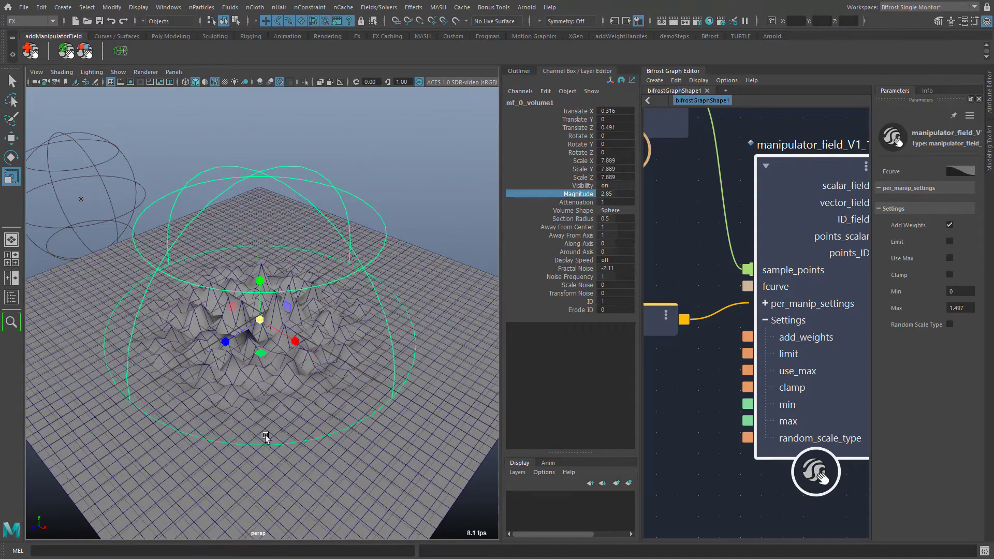
Set pPlane1's subdivisions to 200 in width and height.
left_click(519, 71)
left_click(541, 145)
key("t")
left_click(169, 223)
type("2")
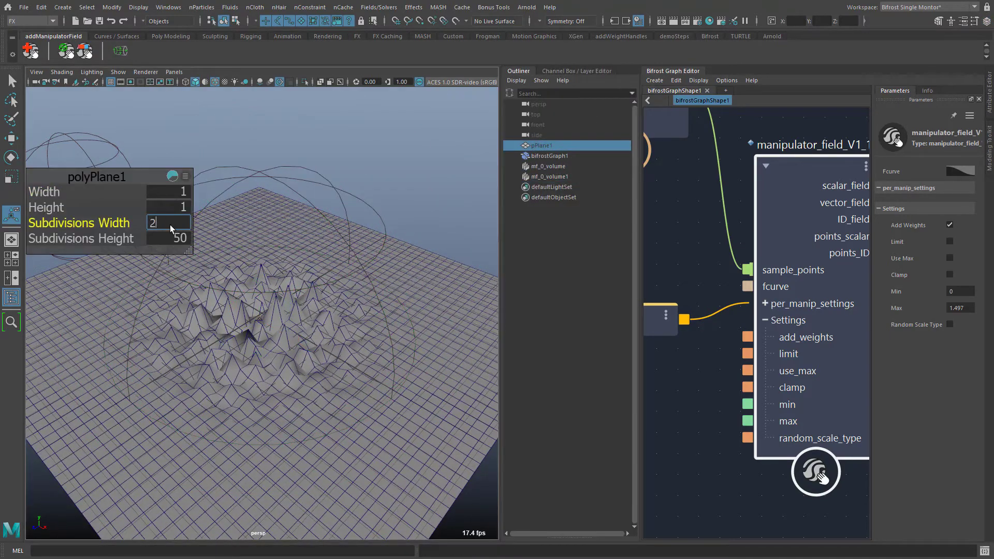
type("00")
key("Tab")
type("200q")
left_click_drag(266, 260, 438, 344, "alt")
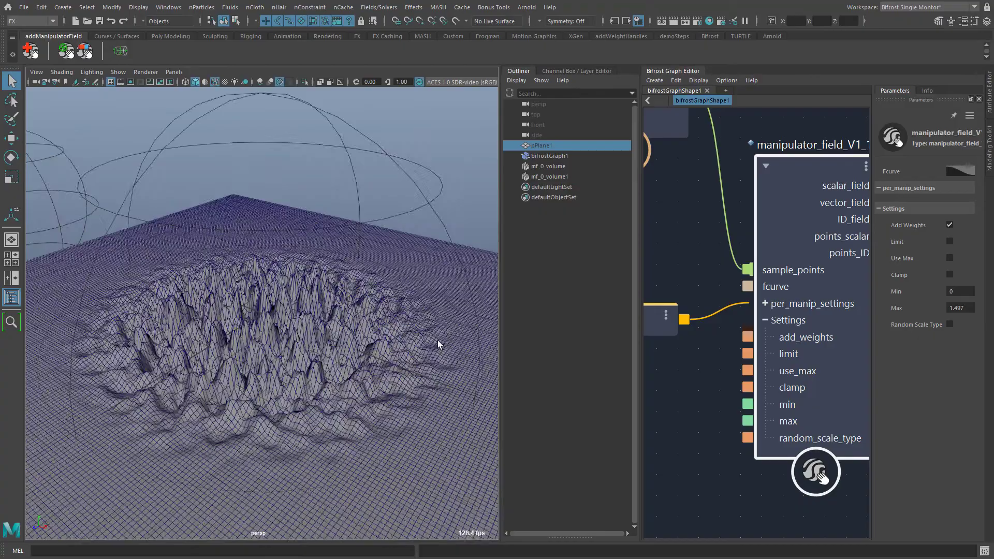
Lower mf_0_volume1's Noise Frequency to 0.19 and slide the sphere across the plane.
left_click(382, 185)
left_click(569, 277)
middle_click_drag(444, 138, 401, 135, "ctrl")
key("w")
left_click_drag(391, 313, 349, 377, "alt")
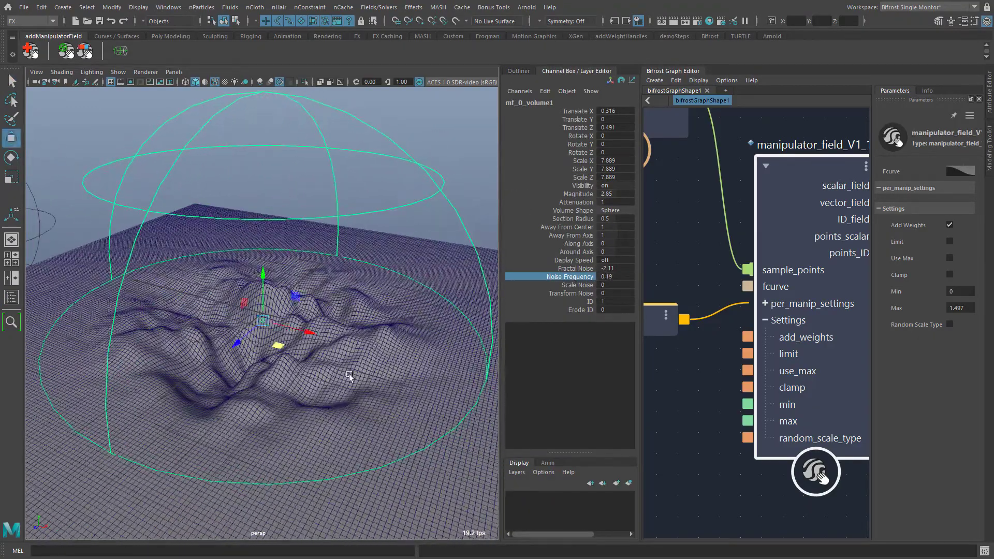
left_click_drag(277, 345, 262, 377)
Try Transform Noise 1, then set Transform Noise back to 0 and Scale Noise to 1.
left_click(615, 293)
type("1")
key("Return")
key("ctrl+z")
left_click(626, 293)
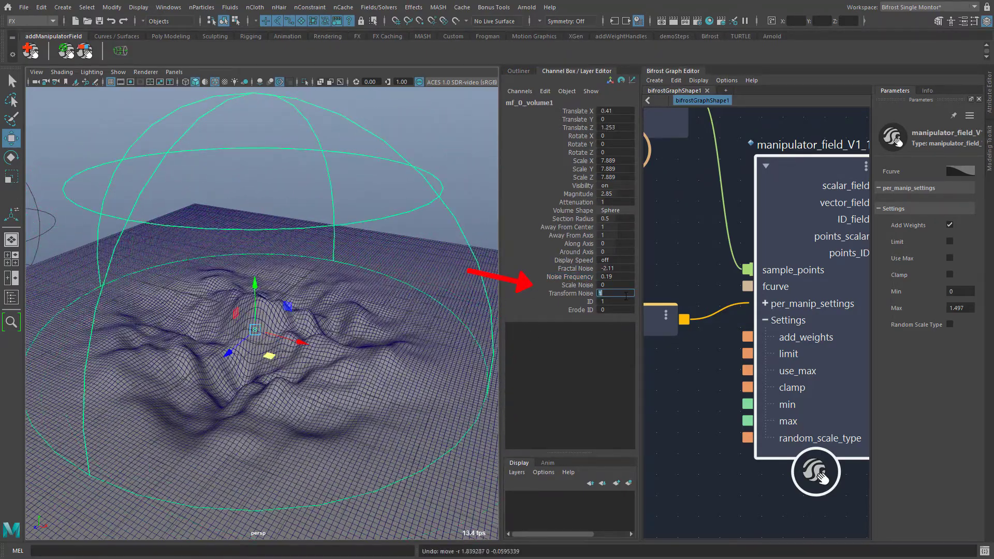
type("0")
key("shift+Tab")
type("1")
key("shift+Tab")
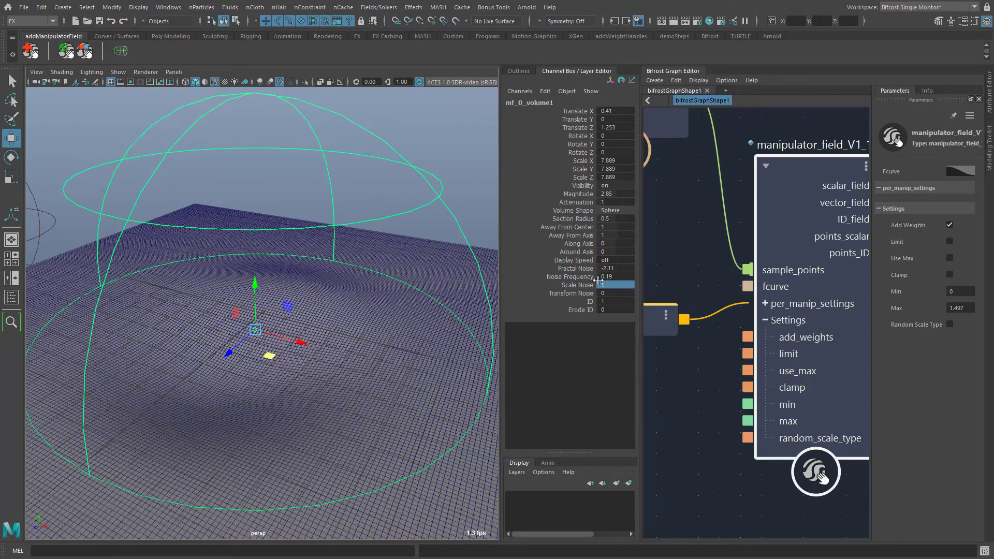
Raise Noise Frequency to 1.81 and nudge the field sphere slightly.
middle_click_drag(459, 160, 463, 275)
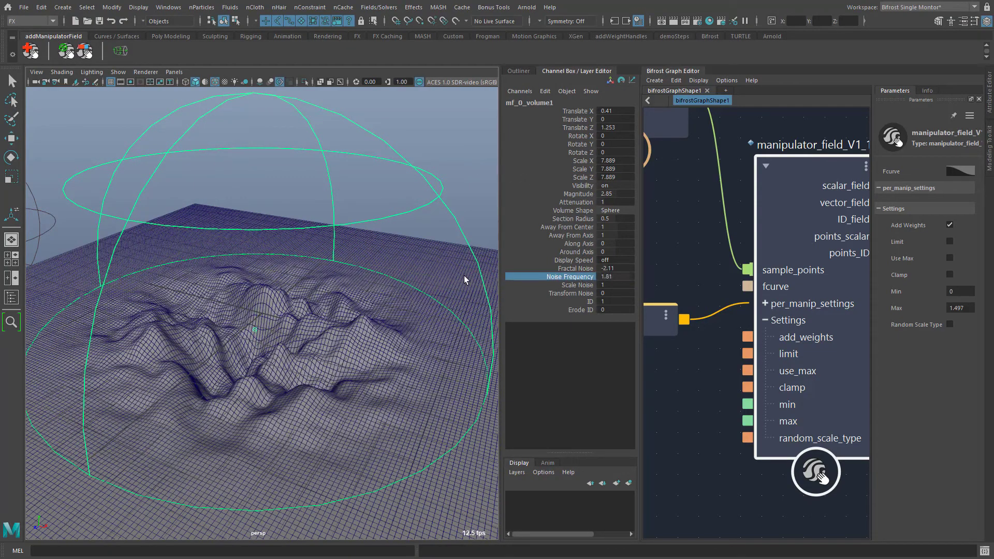
key("w")
mouse_move(273, 348)
left_mouse_down()
mouse_move(290, 362)
mouse_move(262, 355)
mouse_move(258, 335)
mouse_move(279, 332)
mouse_move(267, 333)
left_mouse_up()
key("r")
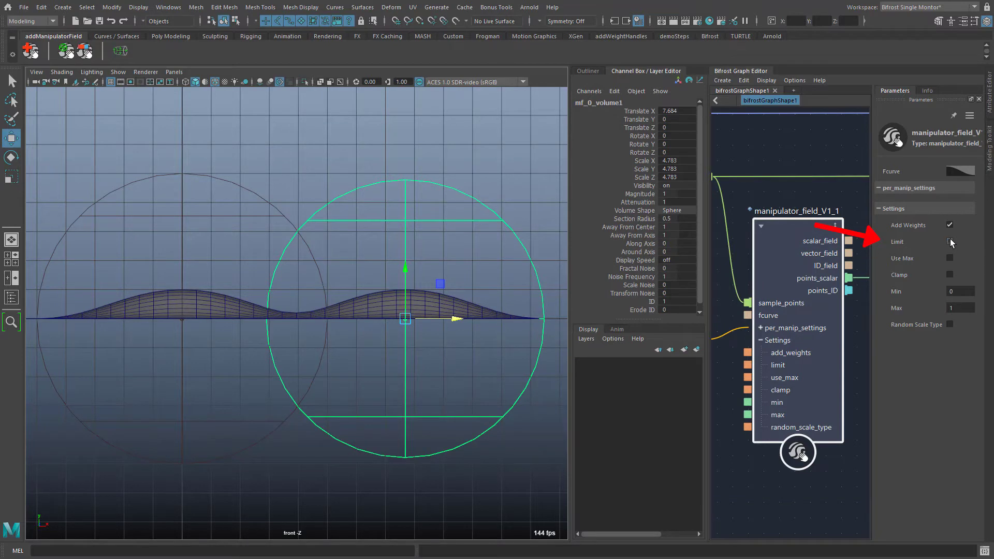
Raise the right sphere's Fractal Noise to 5 and toggle Limit off and back on.
left_click(636, 268)
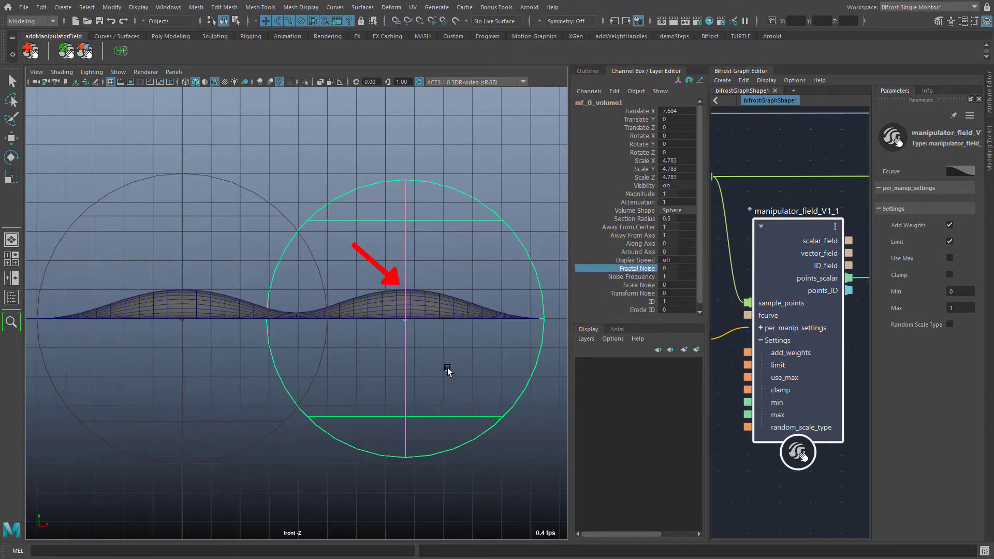
middle_click_drag(448, 368, 534, 370)
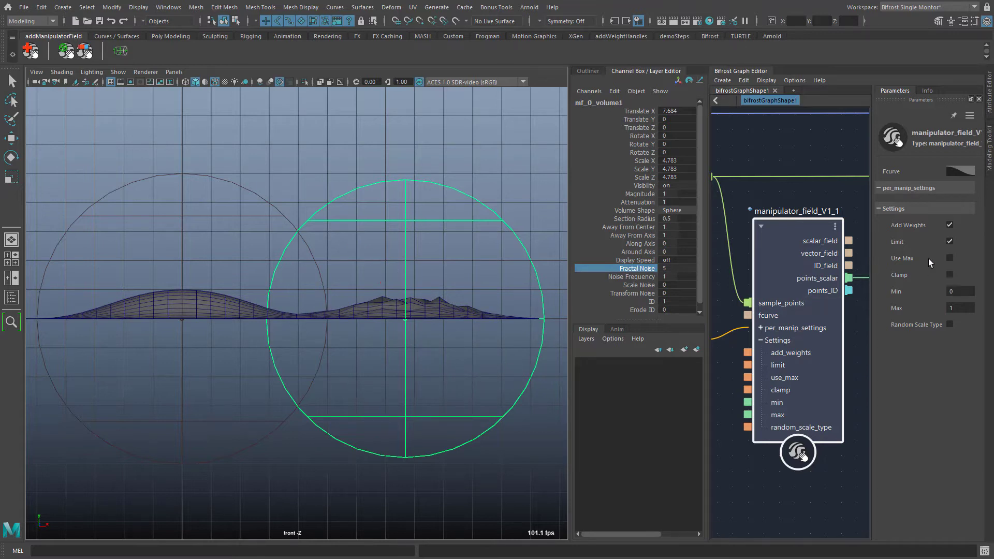
left_click(949, 242)
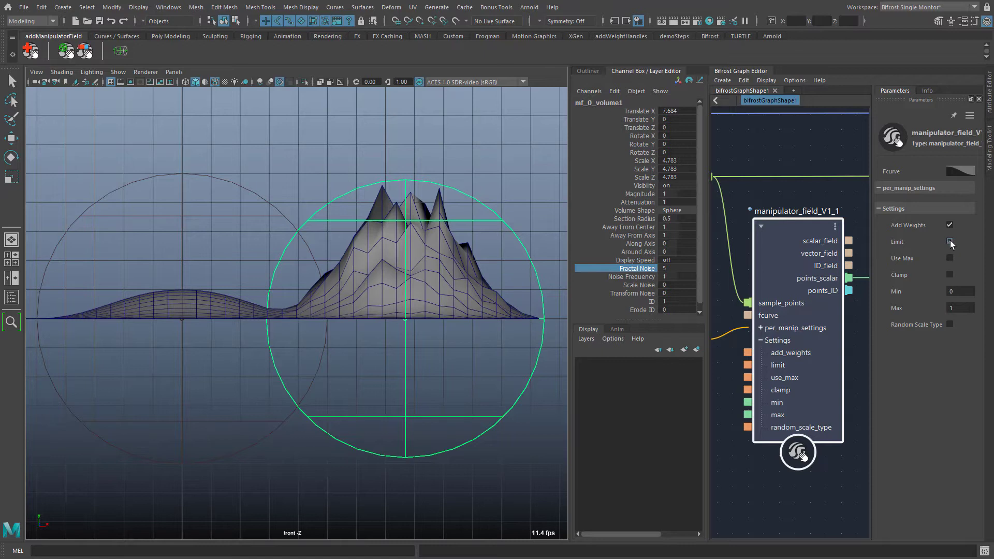
left_click(949, 241)
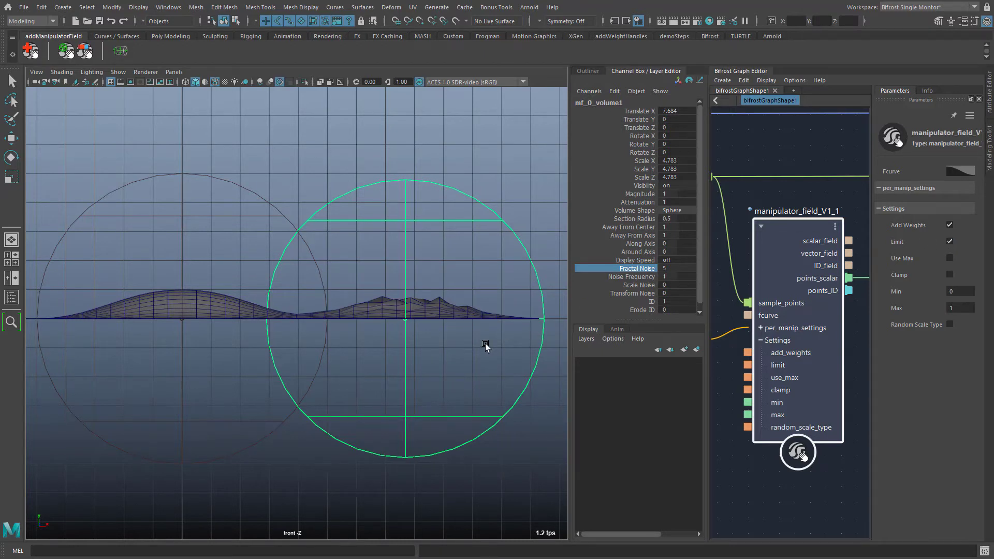
Move the right sphere to Translate X 7.666 and turn off Add Weights.
key("w")
mouse_move(448, 322)
left_mouse_down()
mouse_move(265, 329)
mouse_move(437, 337)
left_mouse_up()
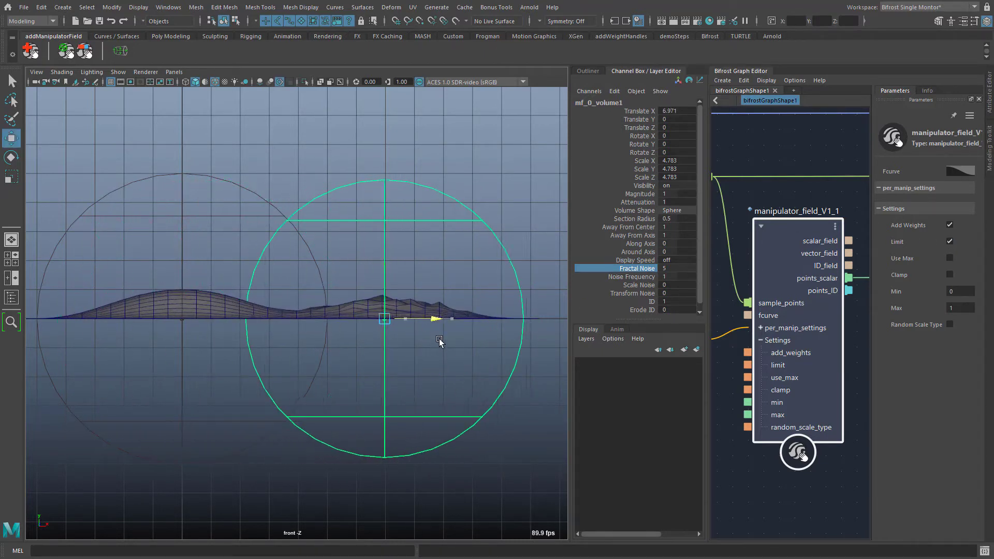
left_click(950, 225)
left_click_drag(440, 322, 459, 359)
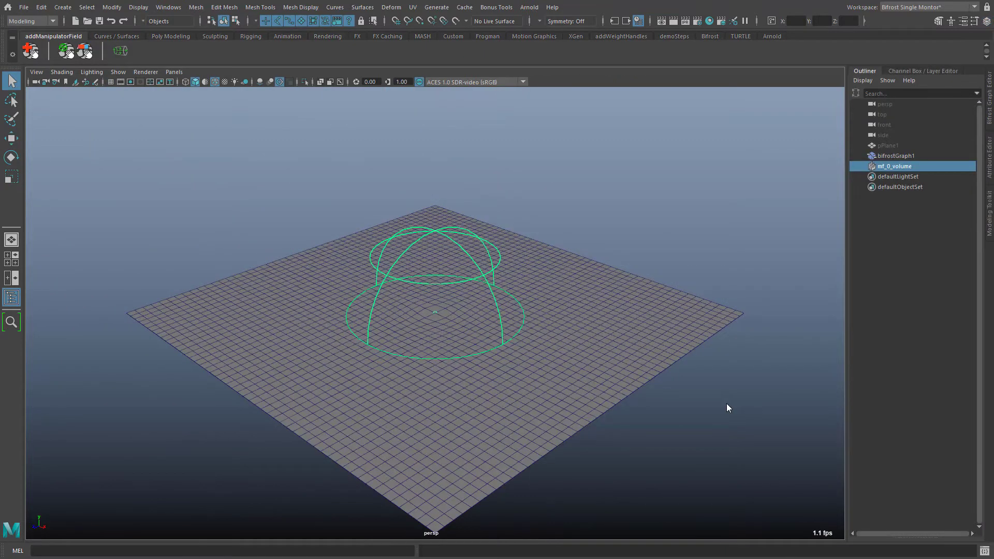
Raise mf_0_volume's Magnitude to 5.8 and move it to the plane's right edge.
left_click_drag(725, 403, 727, 428, "alt")
left_click(926, 71)
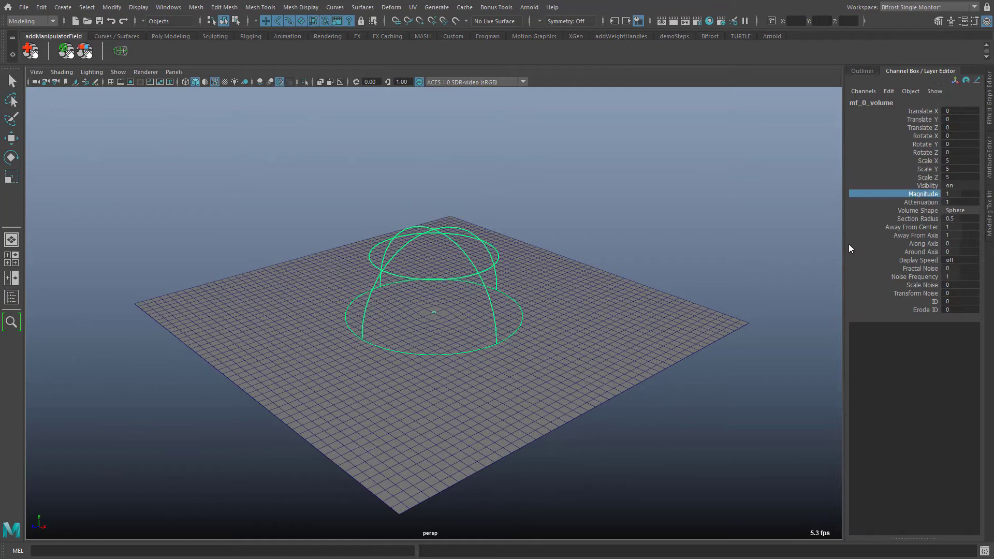
middle_click_drag(662, 266, 686, 262)
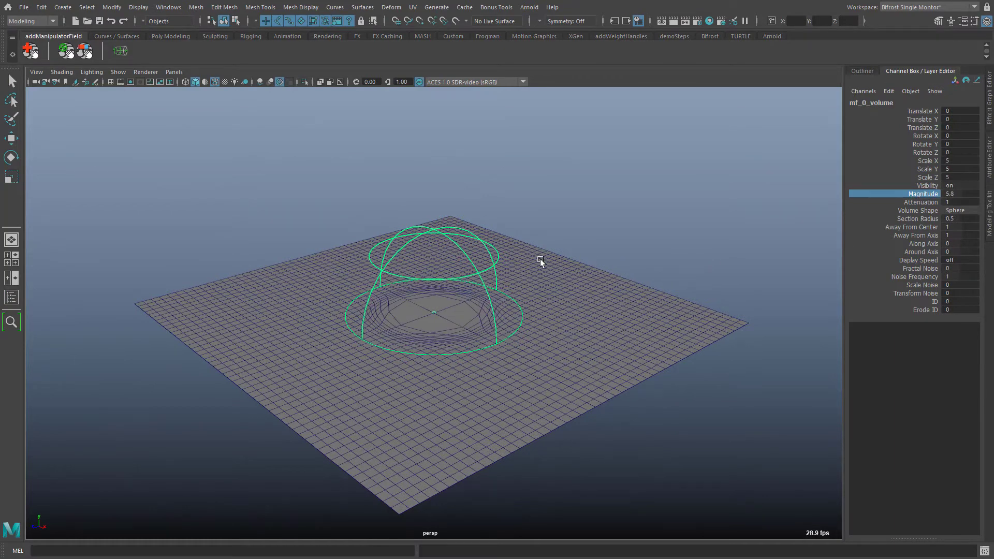
key("w")
left_click_drag(459, 289, 621, 378)
Set Attenuation to 0.48 and place the dome field at Translate X 11.691.
left_click(921, 202)
middle_click_drag(774, 360, 747, 368)
key("w")
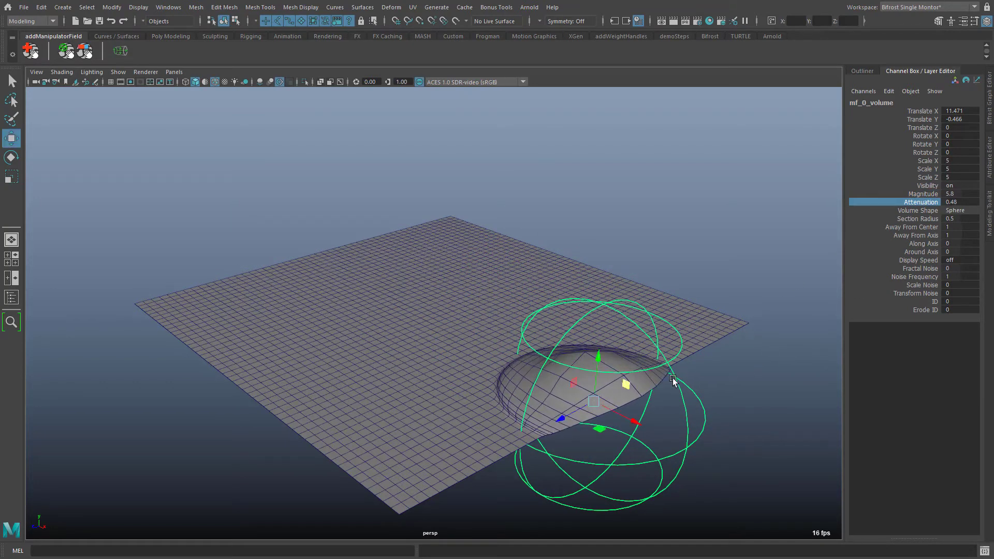
left_click_drag(626, 385, 660, 387)
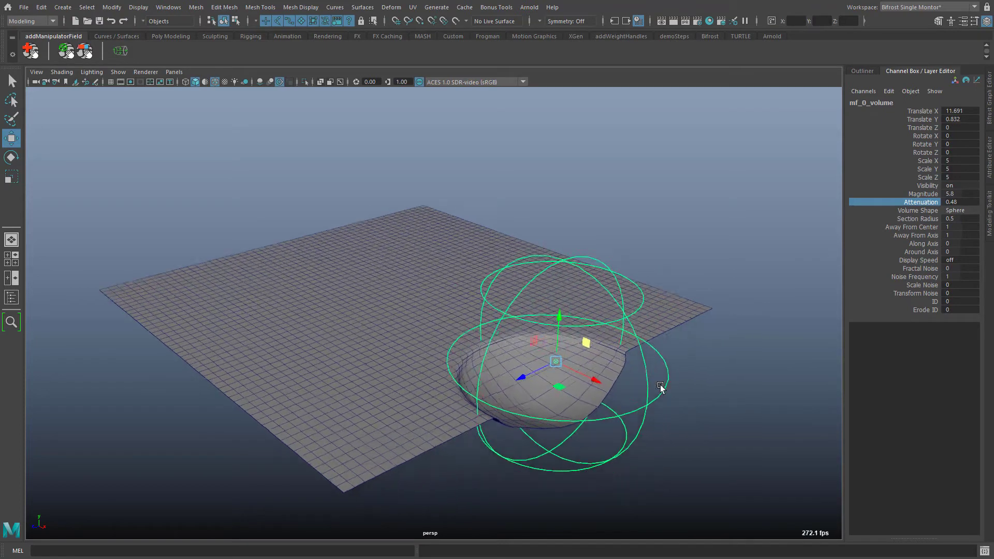
Add a vector_field_scope node, feed it manipulator_field's vector_field, and route its diagnostic_geo to the output.
key("f")
left_click(989, 101)
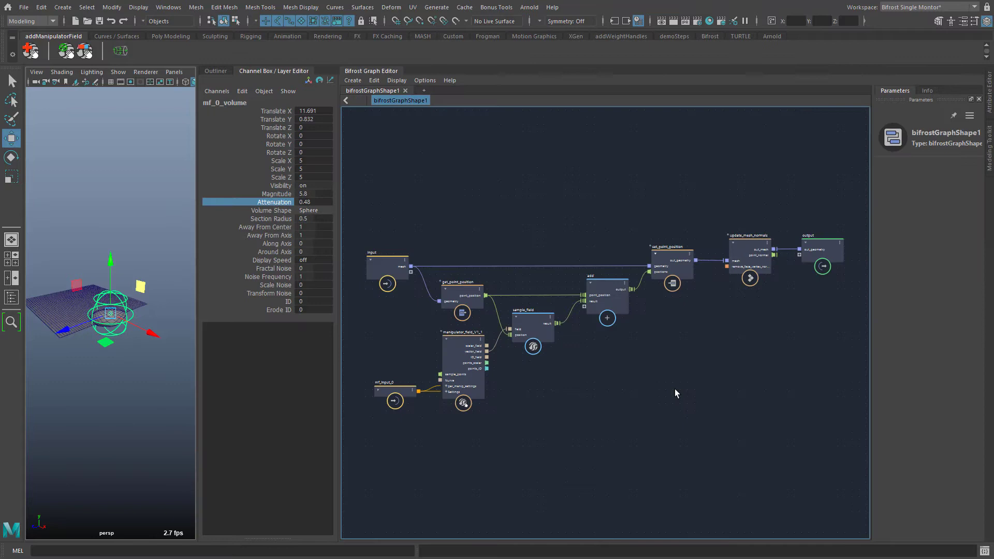
key("Tab")
type("scope")
key("Return")
scroll(609, 399, "up", 1)
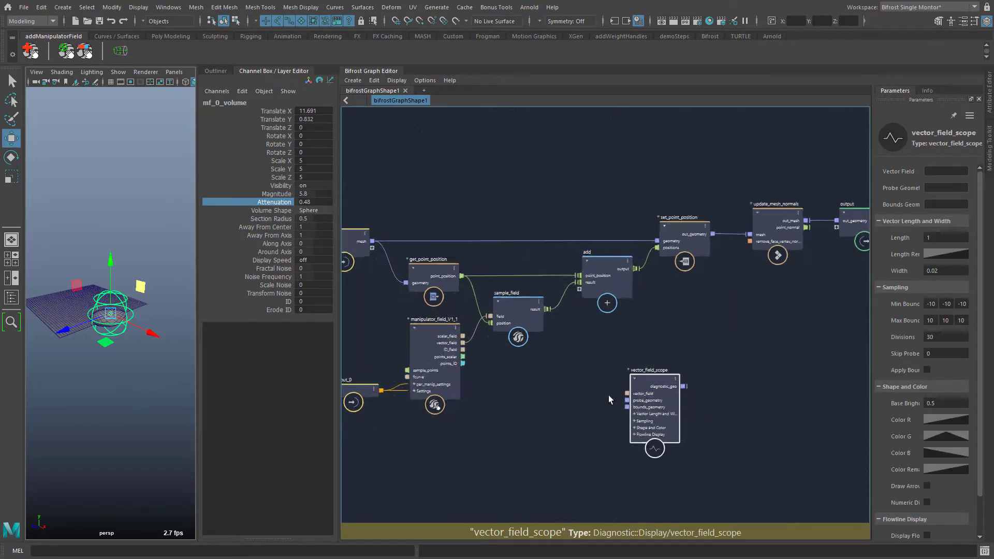
scroll(608, 399, "up", 2)
left_click_drag(361, 306, 636, 394)
scroll(777, 444, "up", 3)
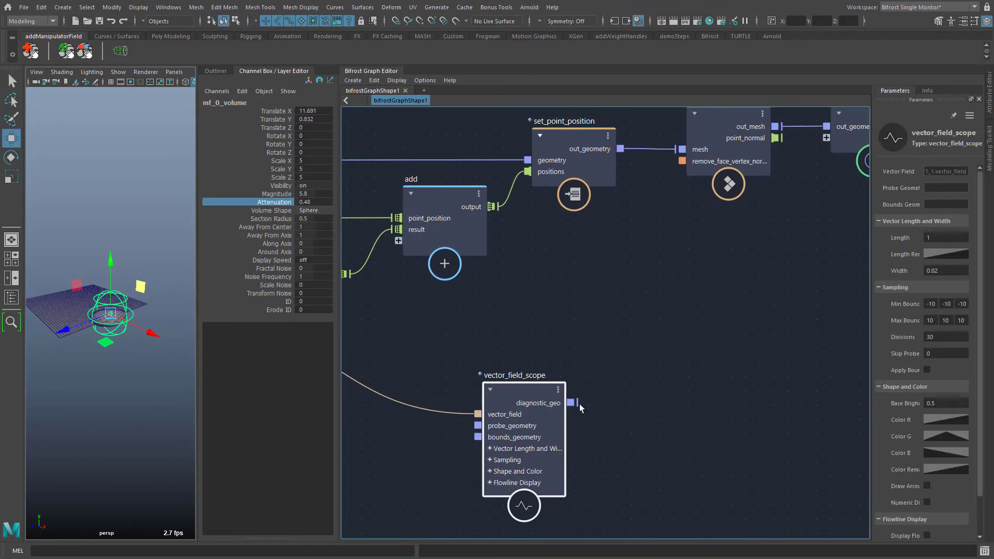
left_click_drag(571, 402, 826, 138)
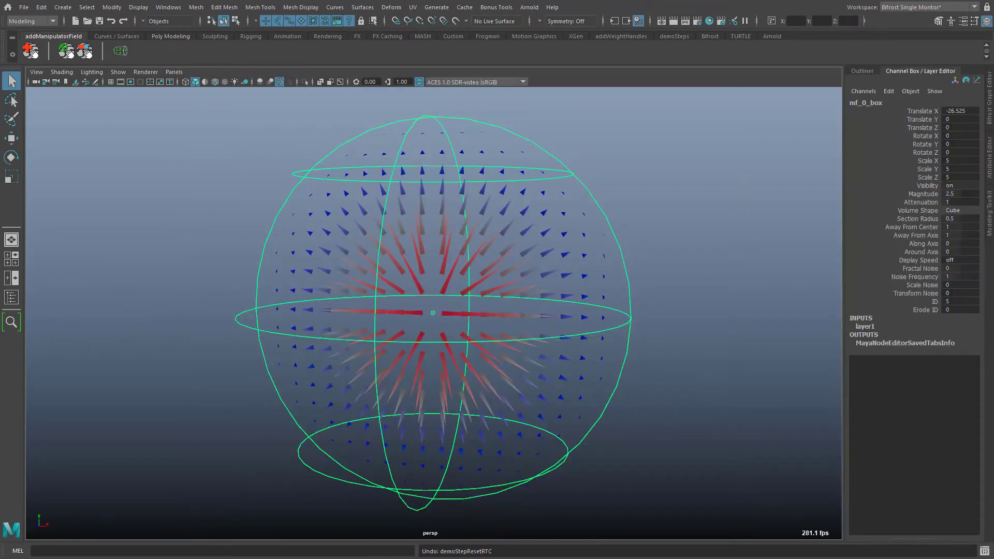
mouse_move(635, 455)
left_mouse_down("alt")
mouse_move(716, 456)
mouse_move(659, 461)
mouse_move(642, 439)
left_mouse_up("alt")
Frame all five field shapes, try raising Along Axis, then undo it back to 0.
key("a")
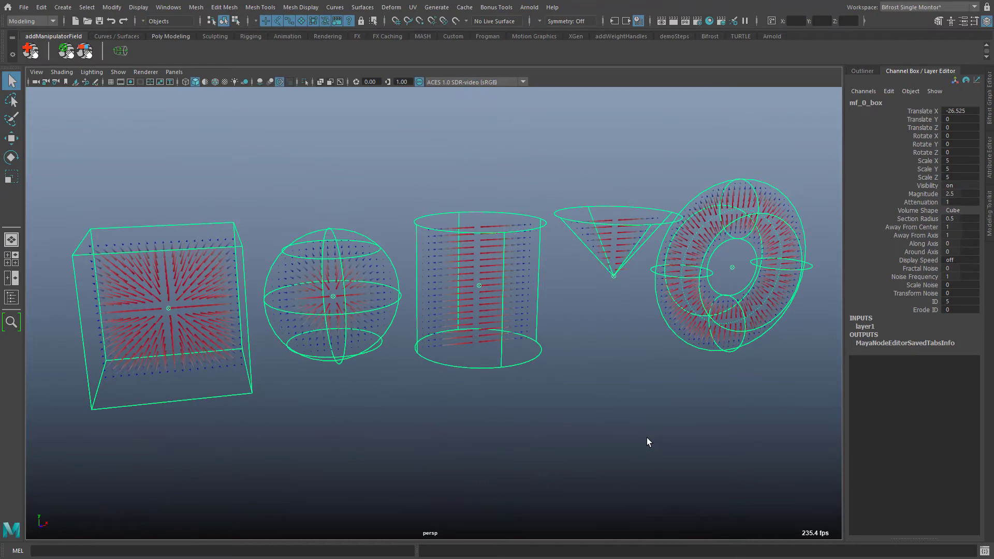
left_click_drag(652, 417, 602, 406, "alt")
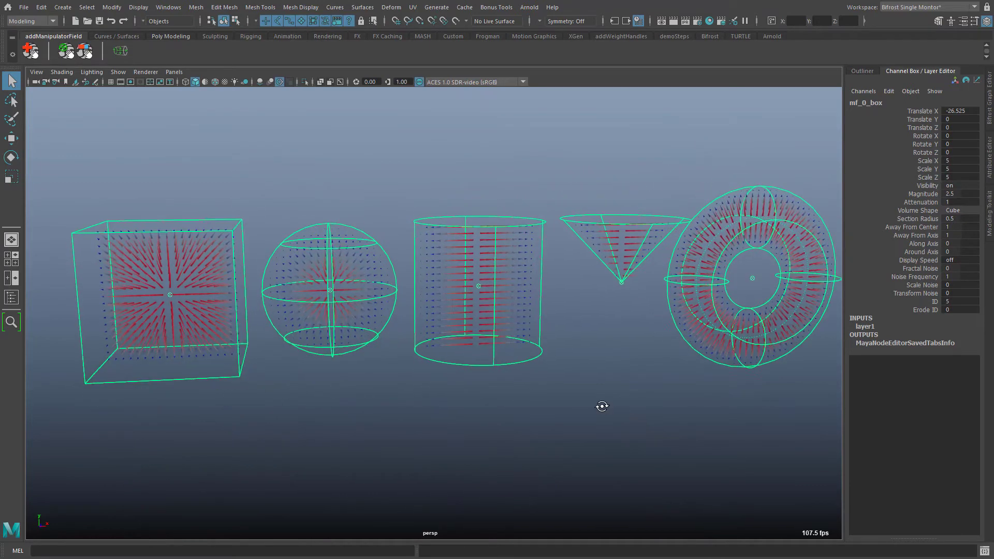
middle_click_drag(602, 406, 613, 437, "alt")
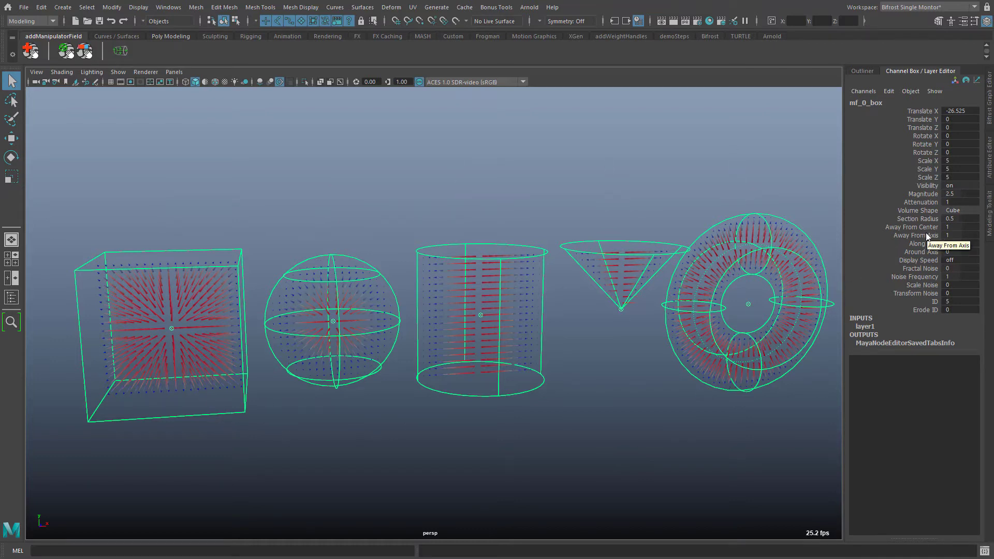
left_click(918, 245)
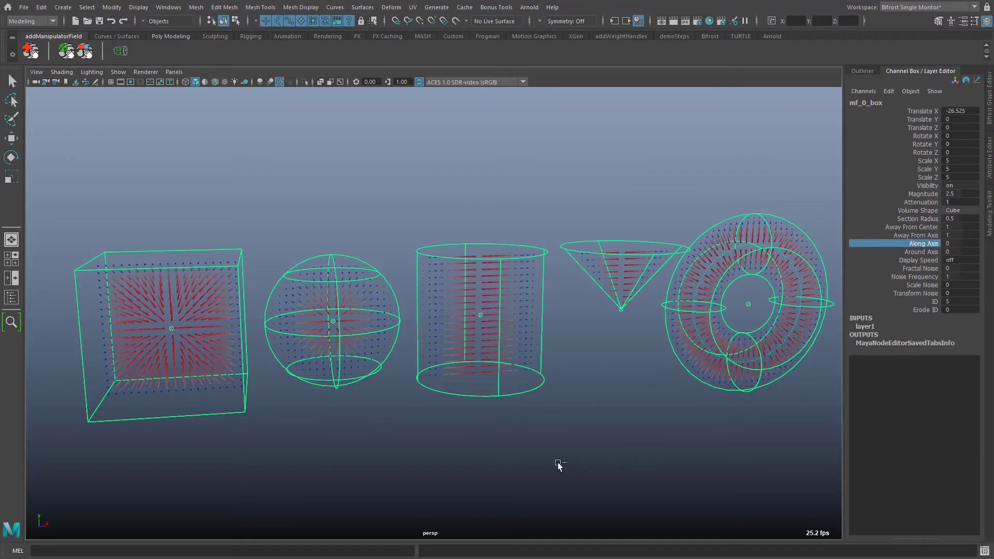
mouse_move(559, 466)
middle_mouse_down()
mouse_move(628, 470)
mouse_move(590, 472)
mouse_move(632, 484)
middle_mouse_up()
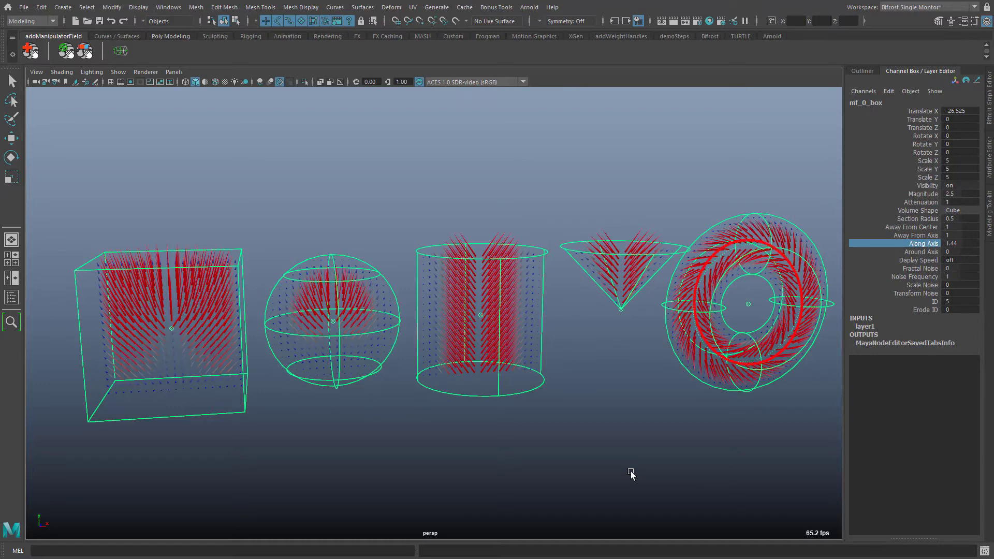
key("ctrl+z")
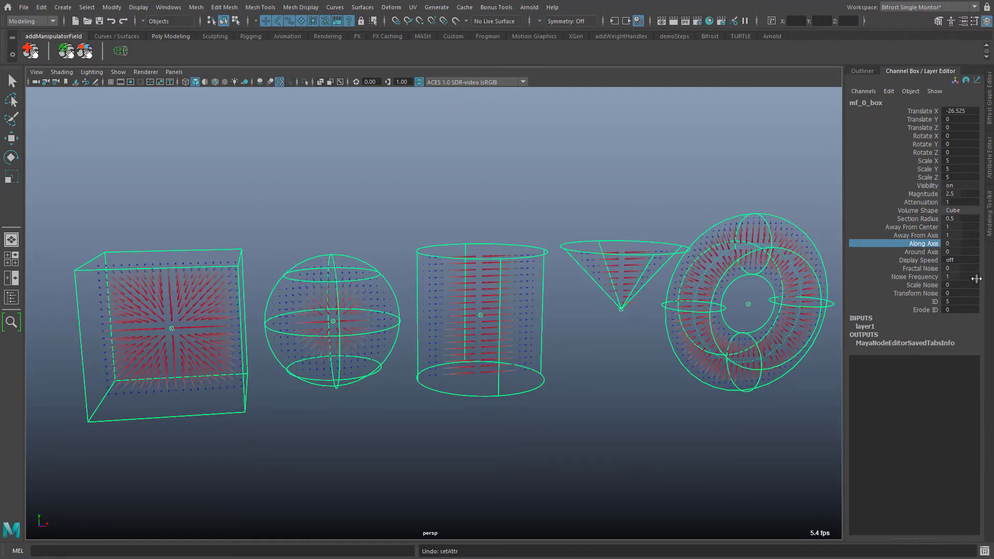
Set Around Axis to 1.21 so the vectors swirl around each shape's axis.
left_click(922, 252)
middle_click_drag(580, 442, 658, 456)
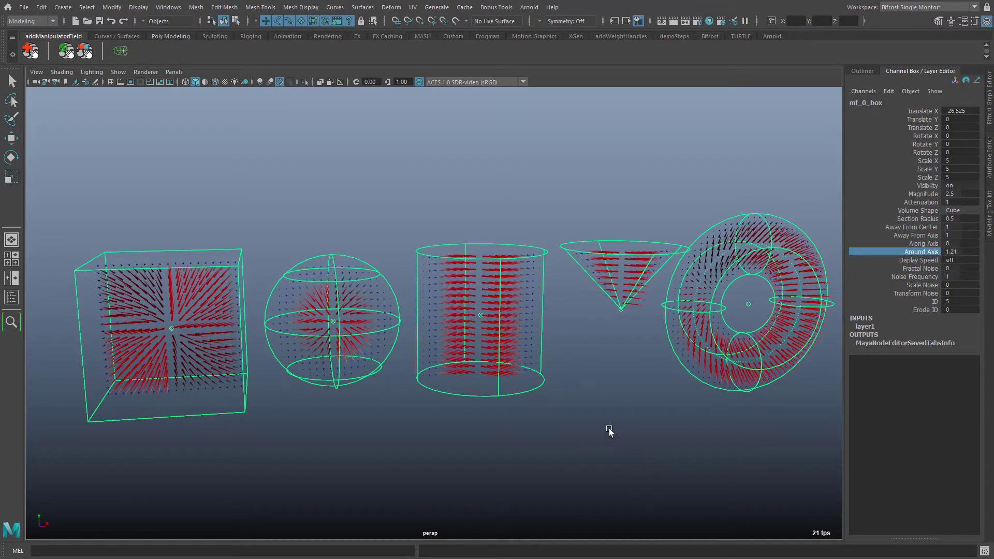
left_click_drag(609, 427, 637, 468, "alt")
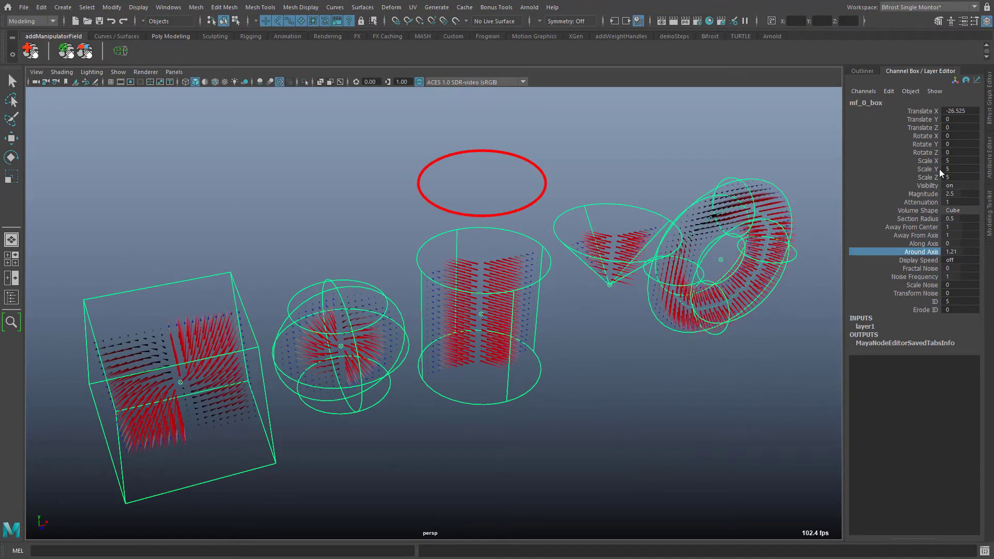
Select vector_field_scope, hide the graph, and set Around Axis to -0.97 to reverse the swirl.
left_click(989, 100)
middle_click_drag(777, 433, 587, 442)
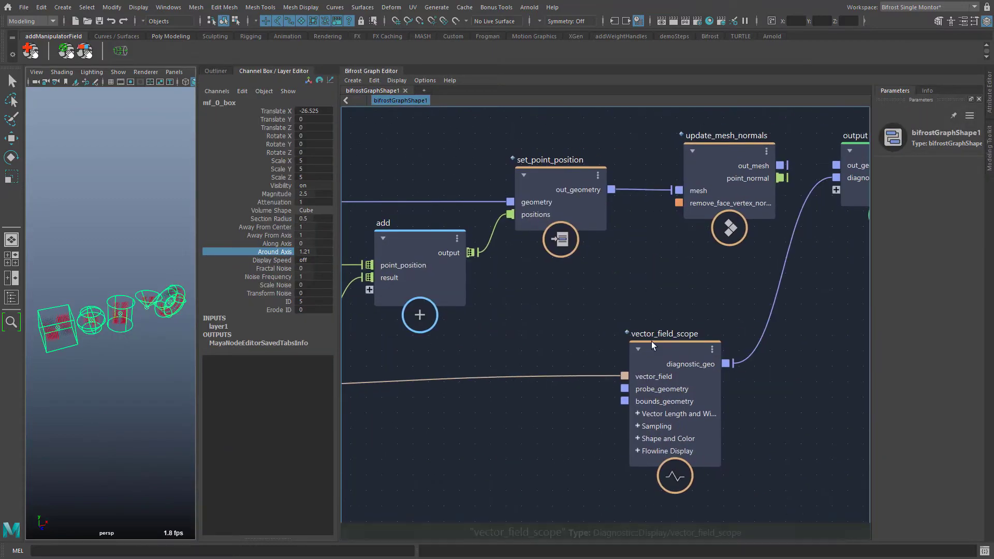
left_click(652, 341)
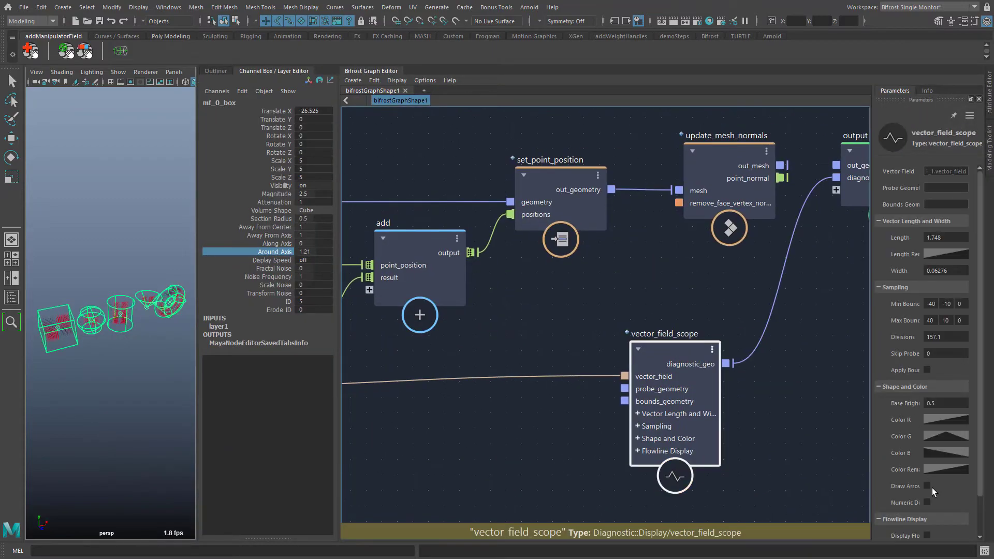
left_click(368, 69)
left_click_drag(619, 371, 647, 363, "alt")
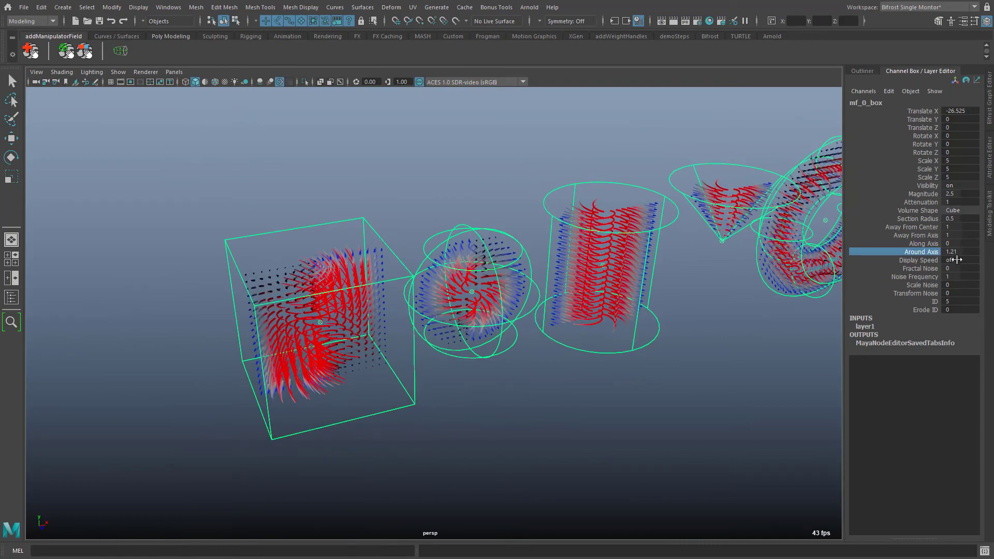
middle_click_drag(650, 415, 535, 442)
left_click_drag(535, 441, 581, 450, "alt")
Set Along Axis to 0.03 for a slight pull on the flowlines.
right_click_drag(581, 450, 533, 331, "alt")
middle_click_drag(532, 331, 249, 338, "alt")
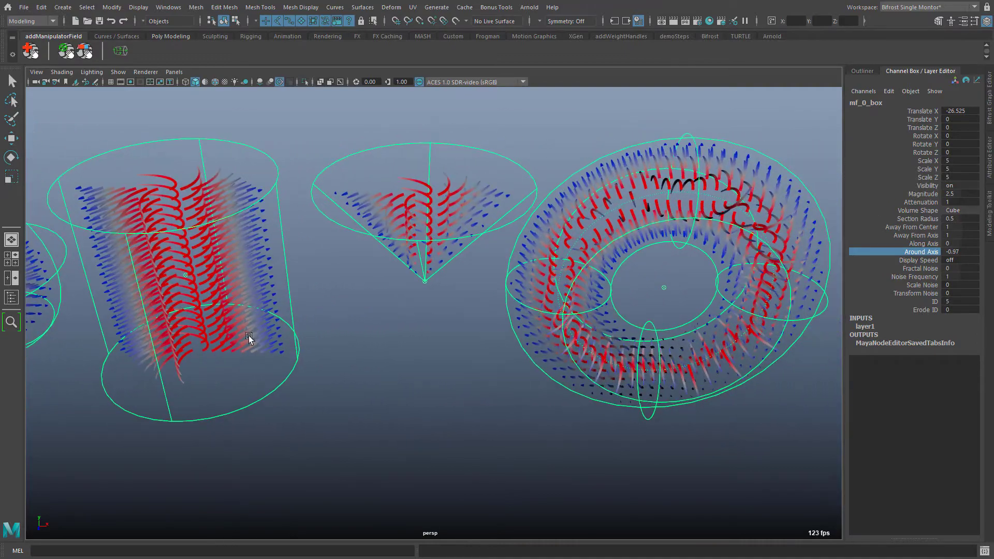
left_click_drag(249, 339, 807, 269, "alt")
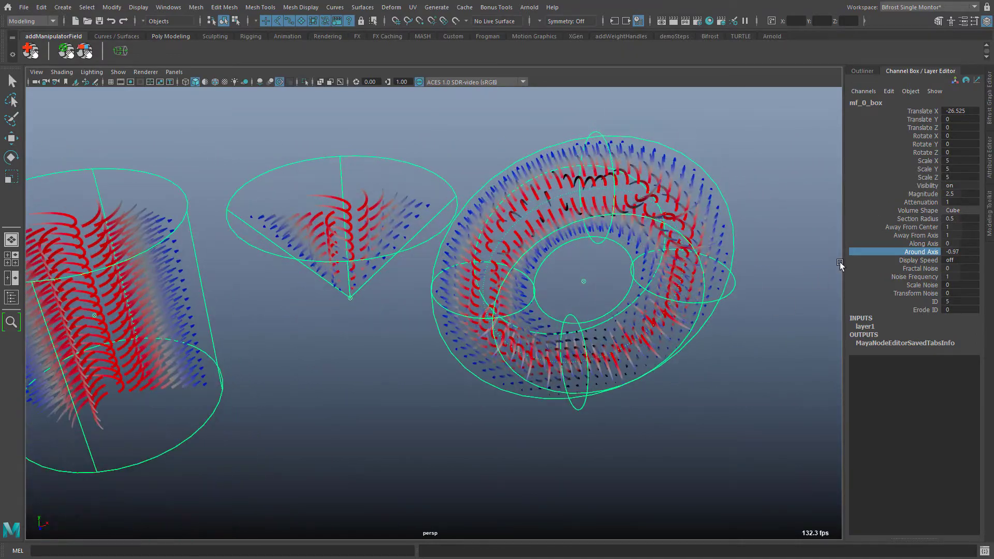
left_click(923, 244)
mouse_move(561, 423)
middle_mouse_down()
mouse_move(541, 434)
mouse_move(561, 435)
middle_mouse_up()
left_click_drag(561, 435, 519, 414, "alt")
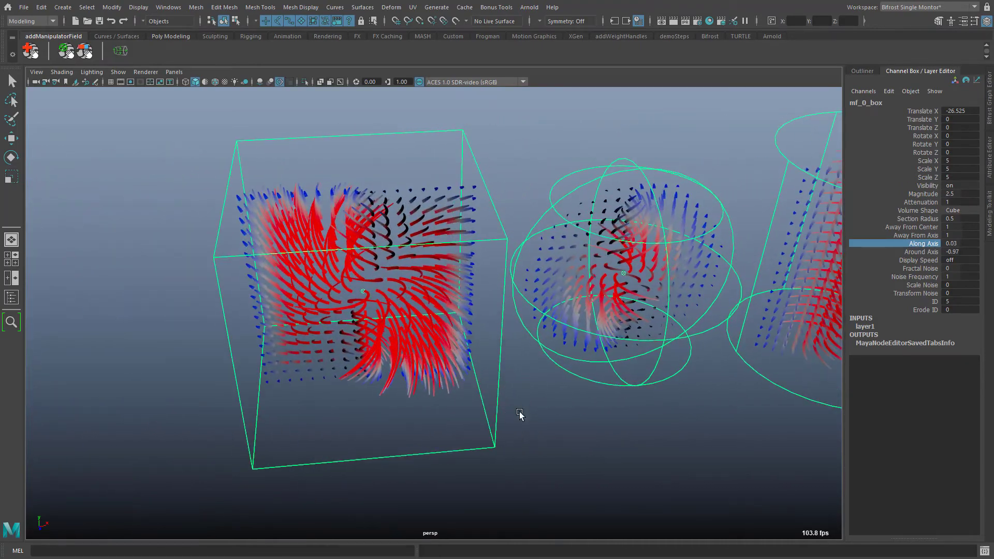
Set Fractal Noise to 0.82 and frame all five turbulent fields.
left_click(903, 270)
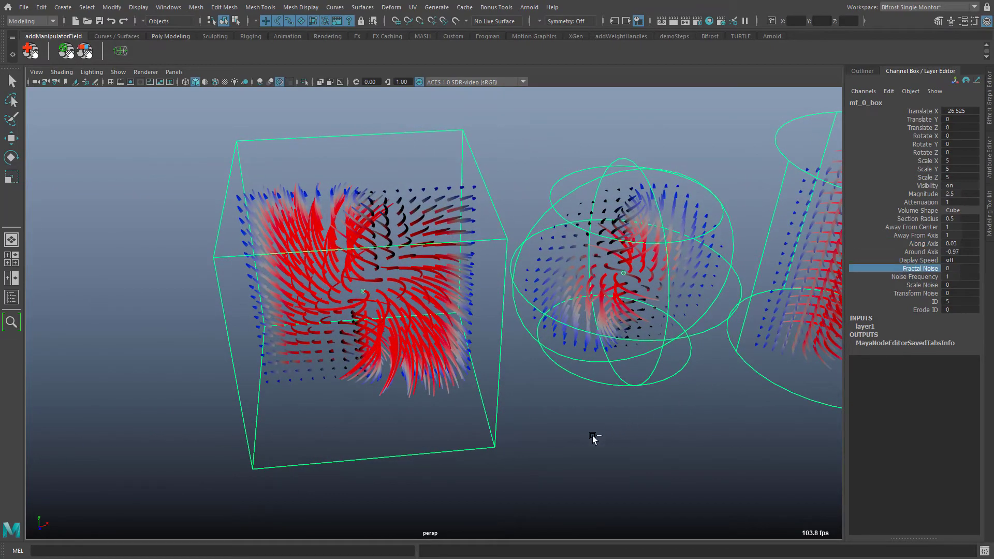
middle_click_drag(592, 436, 639, 443)
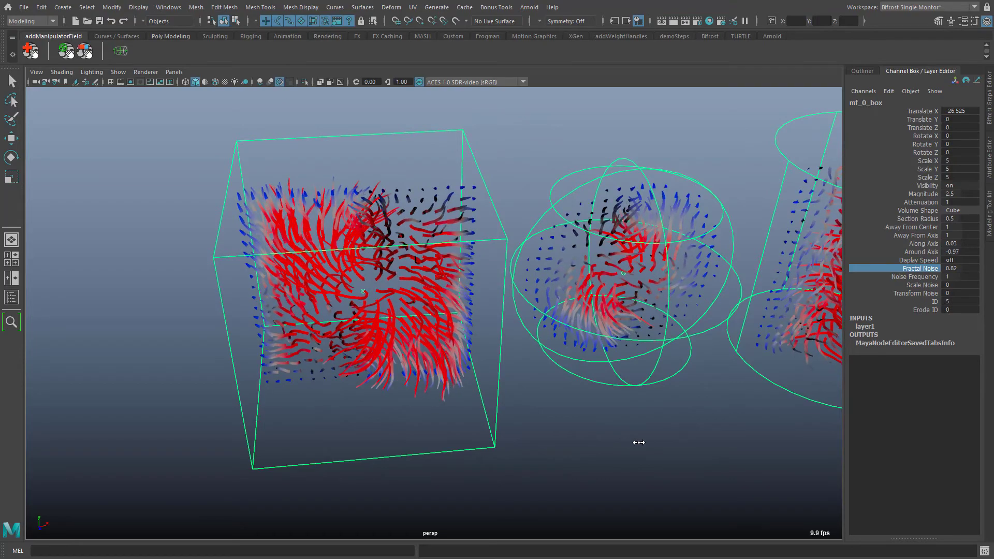
left_click_drag(569, 436, 591, 403, "alt")
key("a")
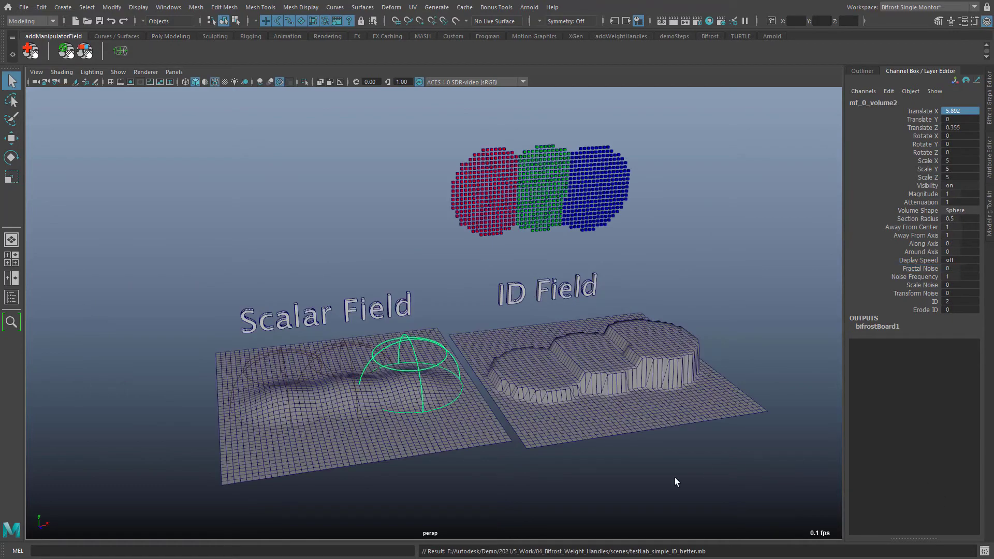
Orbit and zoom in on the Scalar Field and ID Field planes.
left_click_drag(675, 482, 564, 488, "alt")
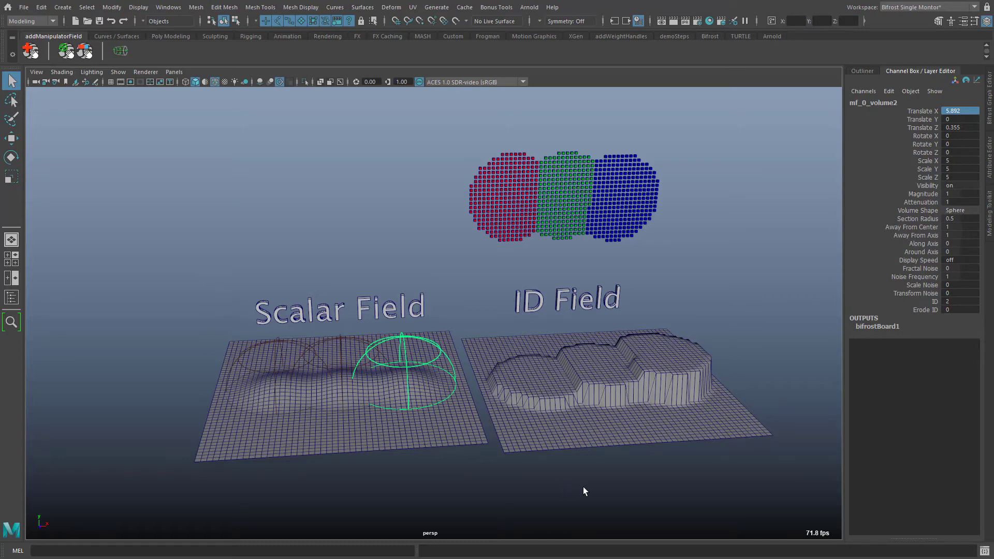
mouse_move(584, 492)
left_mouse_down("alt")
mouse_move(561, 452)
mouse_move(571, 452)
left_mouse_up("alt")
right_click_drag(571, 452, 644, 457, "alt")
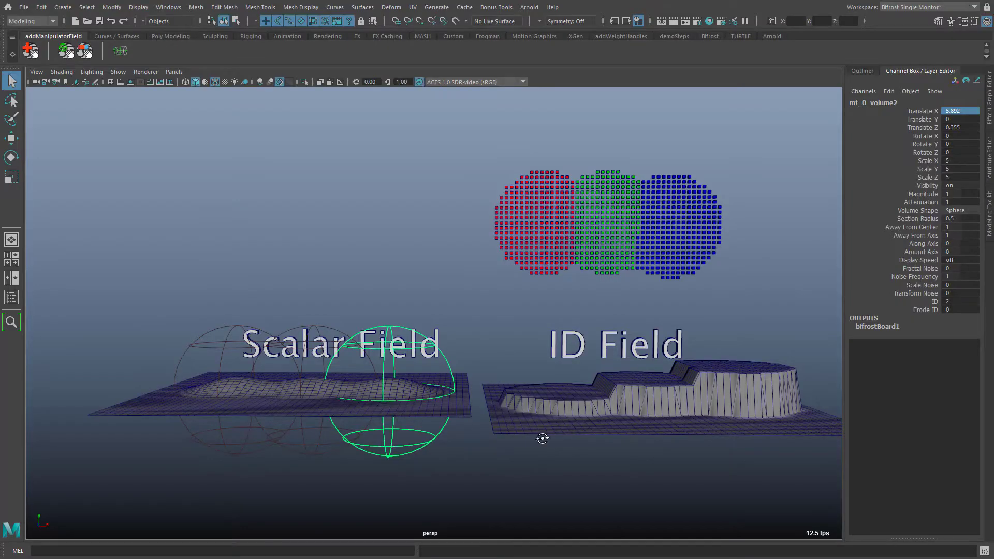
Move the sphere volume to Translate X 6.084, Z 0.17 to reshape the ID-field plane.
left_click_drag(542, 437, 598, 475, "alt")
key("w")
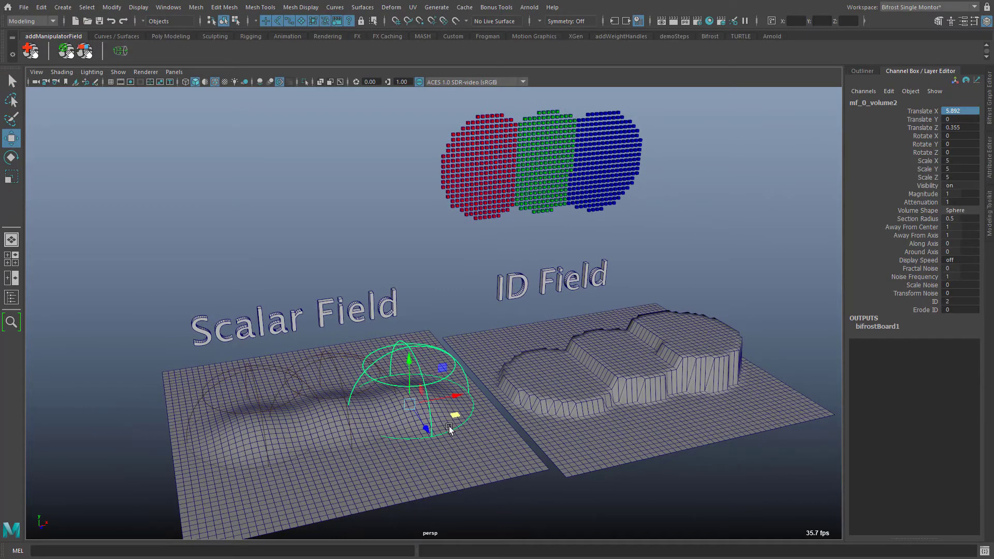
mouse_move(451, 429)
left_mouse_down()
mouse_move(455, 418)
mouse_move(448, 428)
mouse_move(361, 428)
mouse_move(278, 446)
mouse_move(391, 436)
mouse_move(380, 427)
mouse_move(384, 435)
mouse_move(455, 415)
left_mouse_up()
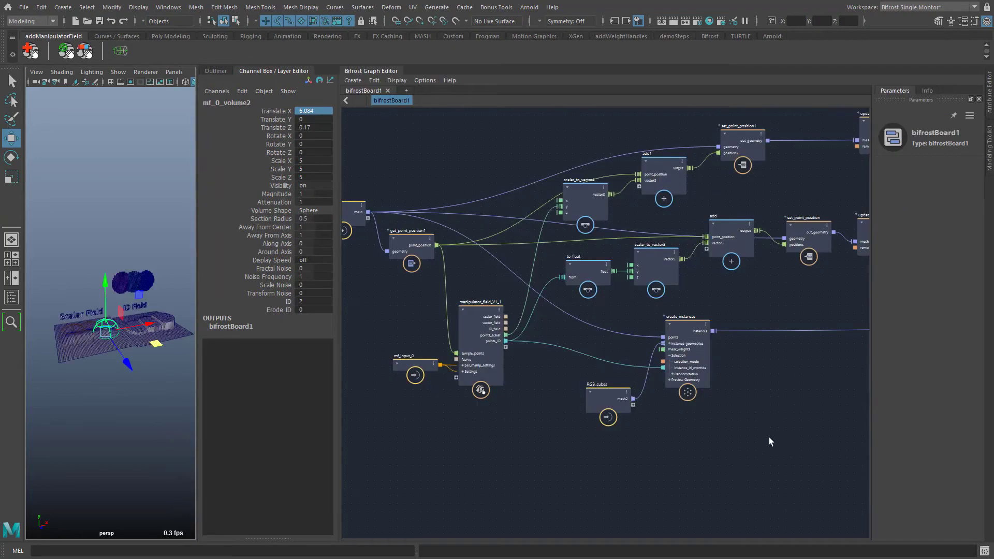
Duplicate create_instances, feed mesh2 into its instance geometries, and connect it to the output.
middle_click_drag(769, 438, 707, 377)
left_click(644, 328)
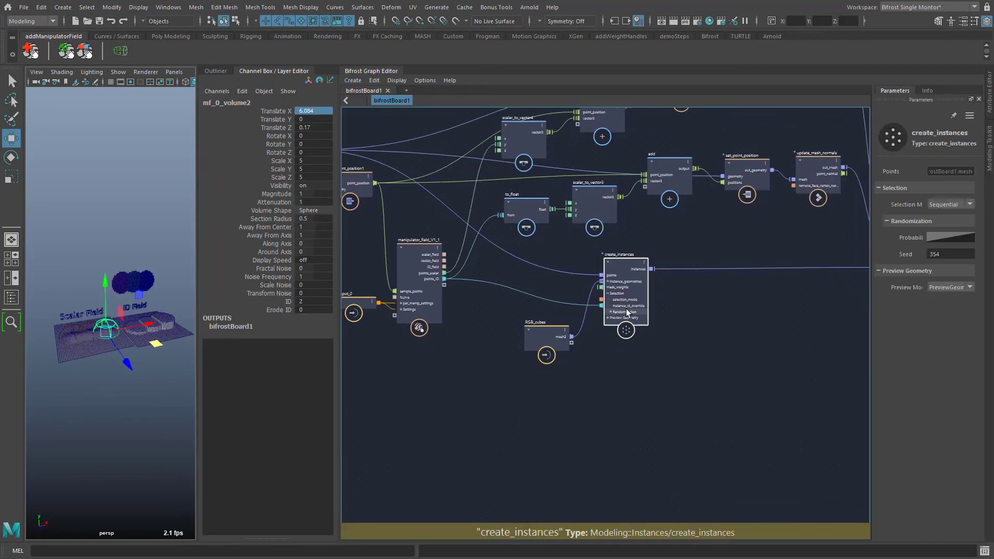
key("ctrl+d")
left_click_drag(570, 338, 601, 375)
middle_click_drag(720, 386, 631, 403)
left_click_drag(561, 380, 801, 291)
left_click_drag(704, 136, 588, 411)
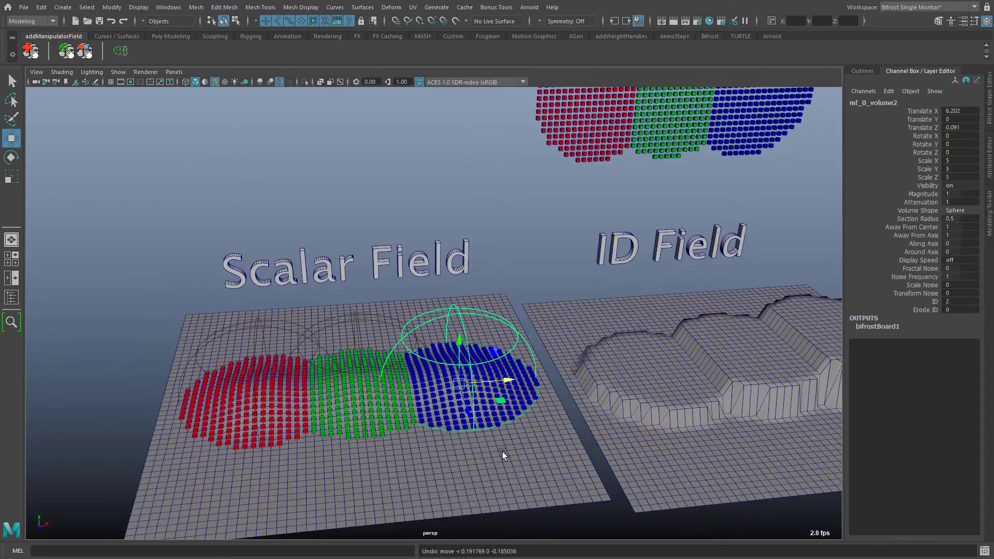
Turn on the board's Use Max option and shift the blue volume toward the green region.
mouse_move(502, 451)
left_mouse_down("alt")
mouse_move(545, 440)
mouse_move(504, 445)
mouse_move(512, 443)
left_mouse_up("alt")
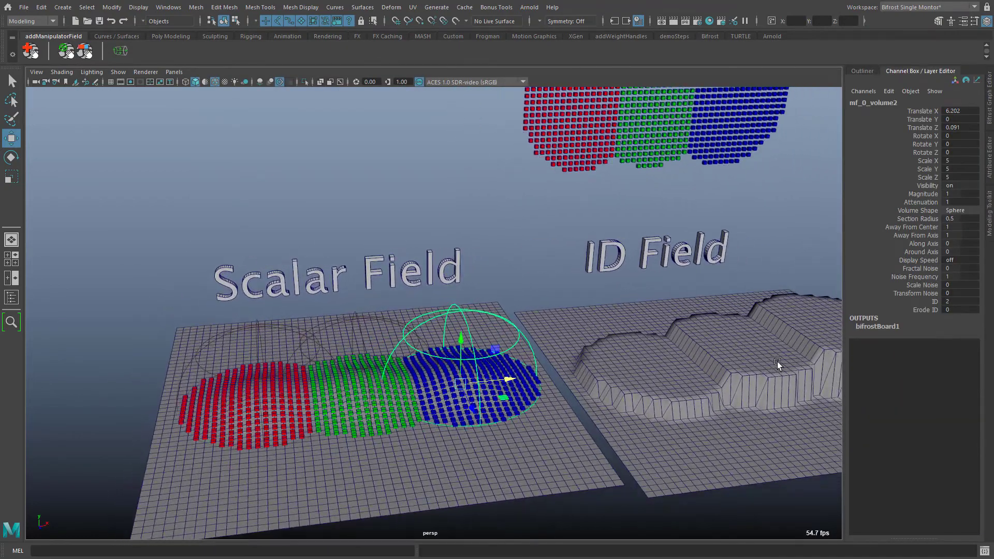
left_click(875, 326)
scroll(896, 334, "down", 5)
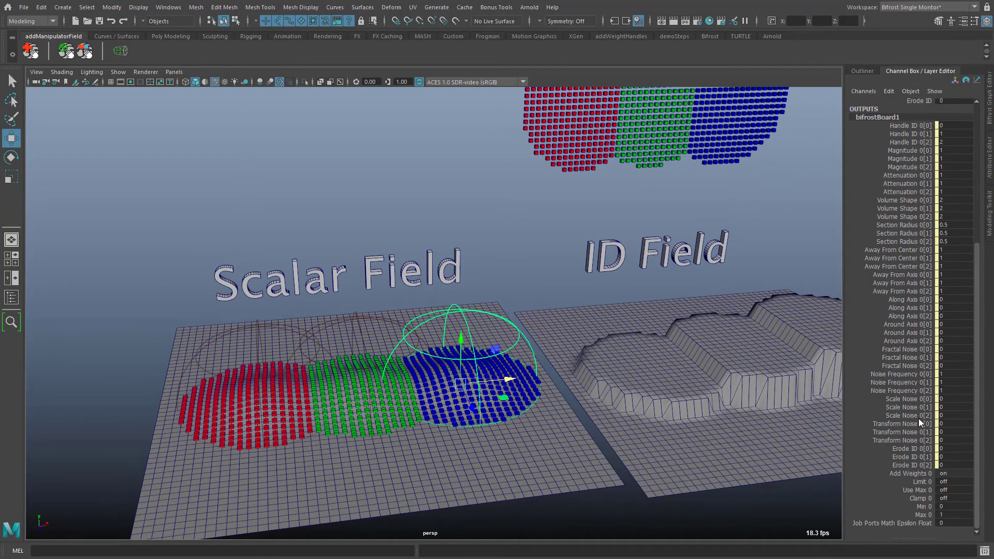
left_click(943, 489)
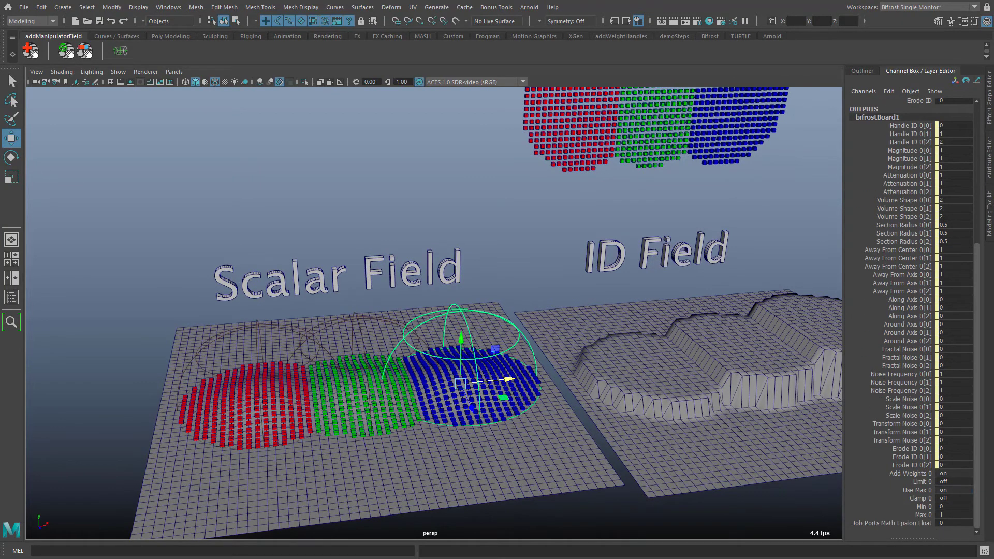
scroll(916, 372, "up", 5)
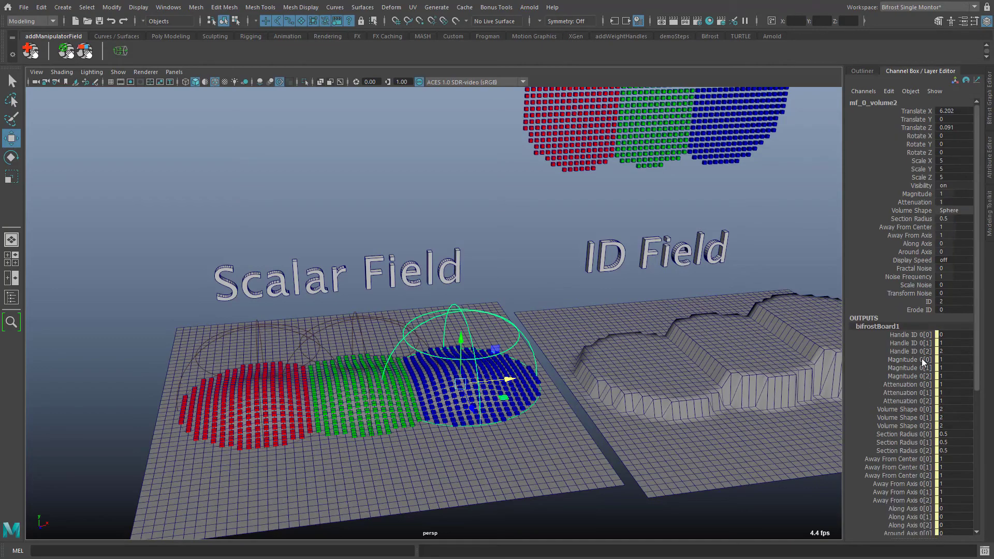
left_click_drag(605, 384, 598, 356, "alt")
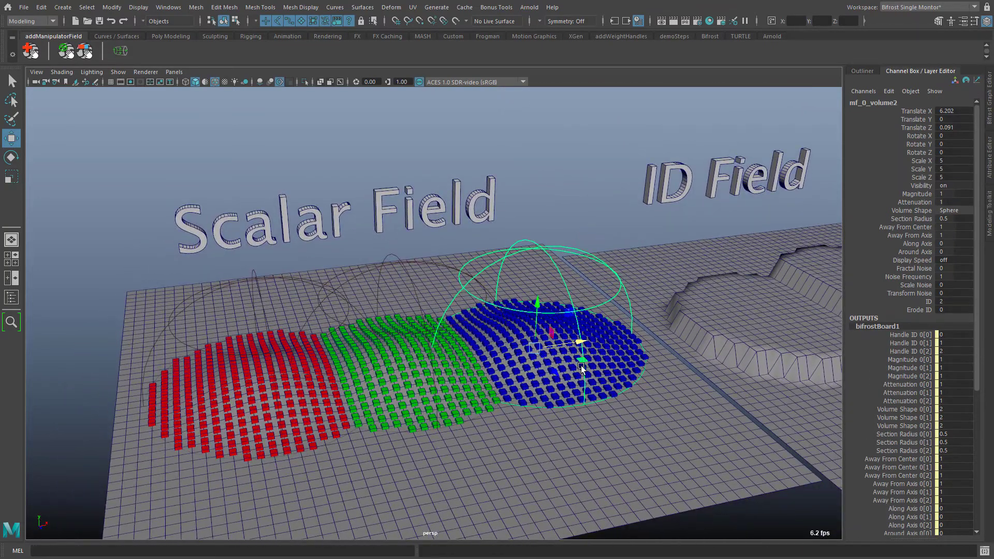
middle_click_drag(582, 361, 560, 364)
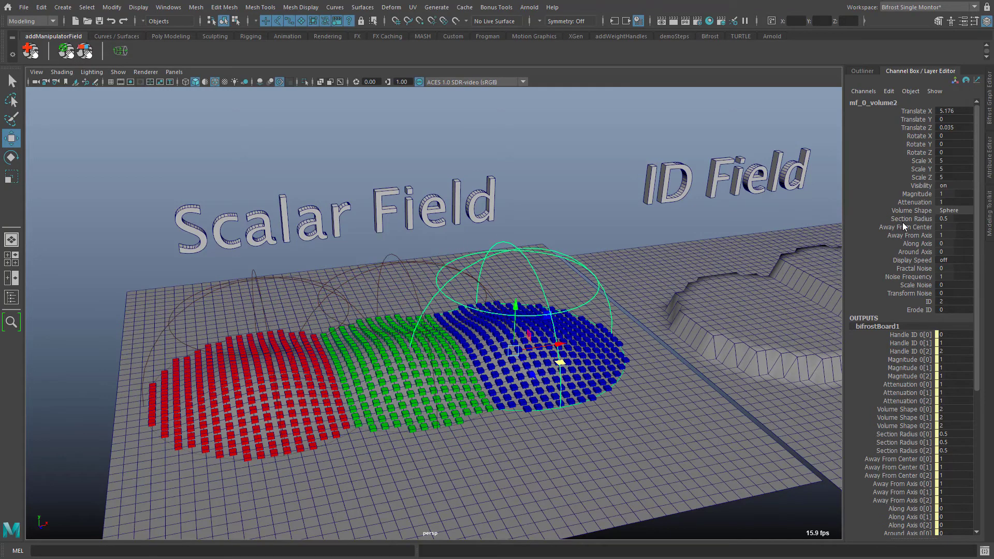
Select all three volumes and set their Attenuation to 0.
left_click(387, 262, "shift")
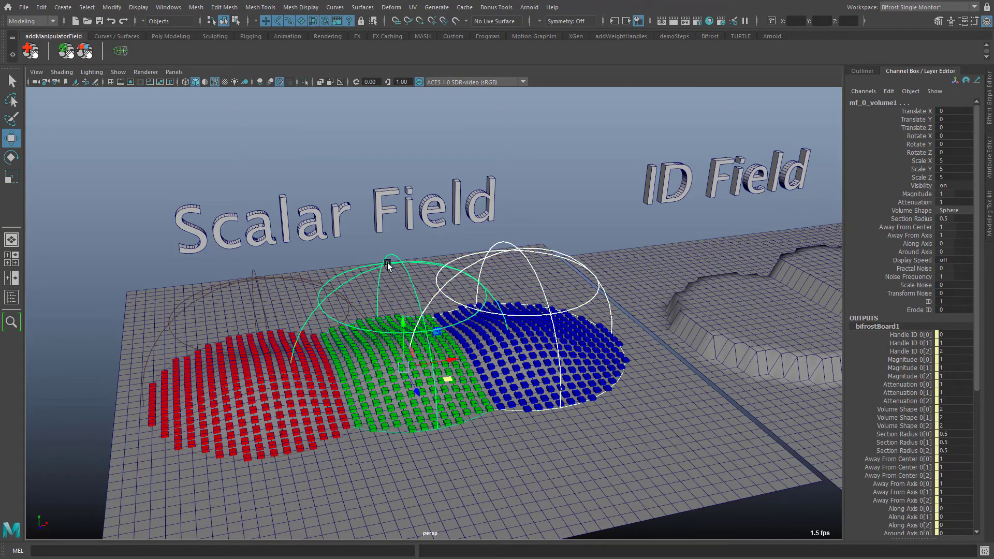
left_click(287, 277, "shift")
left_click(914, 202)
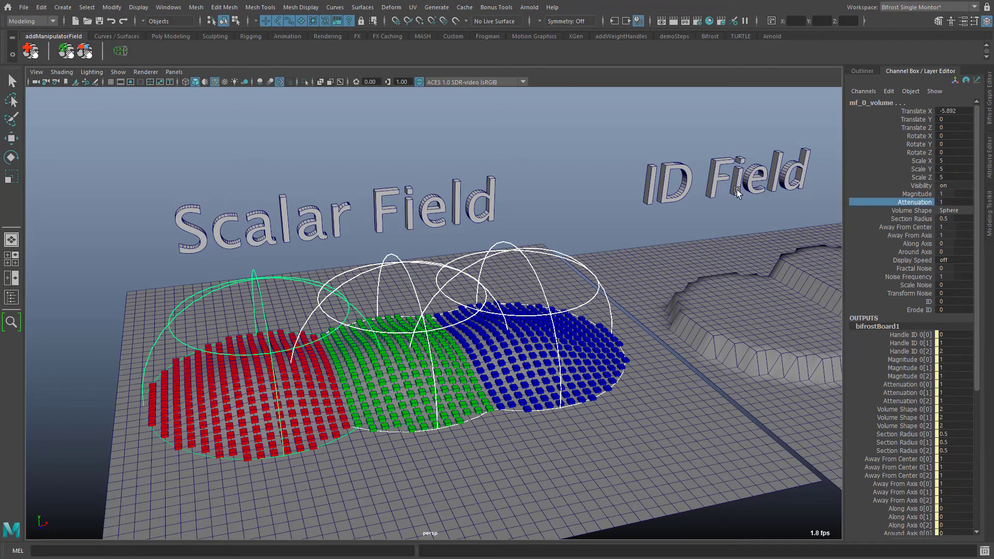
middle_click_drag(578, 194, 543, 198)
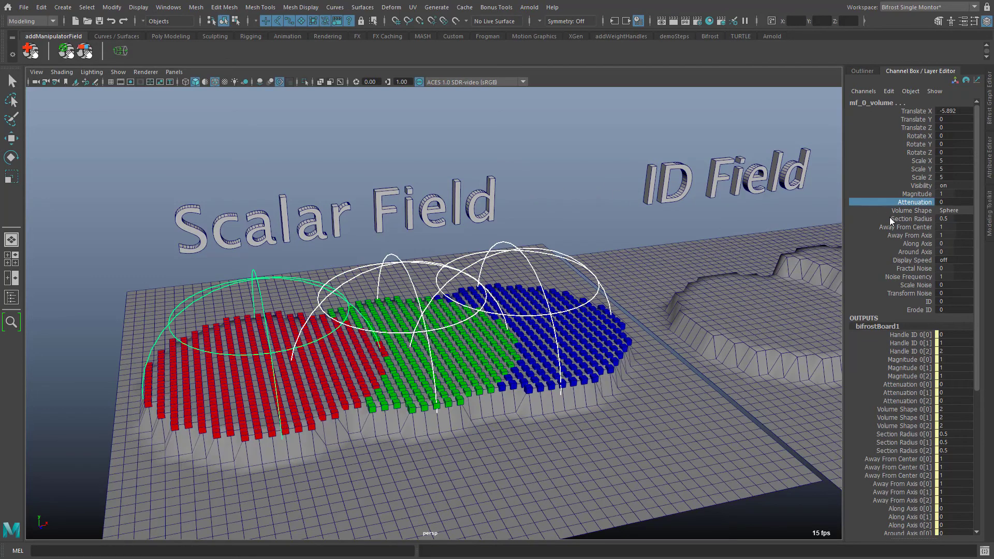
Raise the blue volume's Magnitude to 1.44 and slide it left over the green region.
left_click(583, 304)
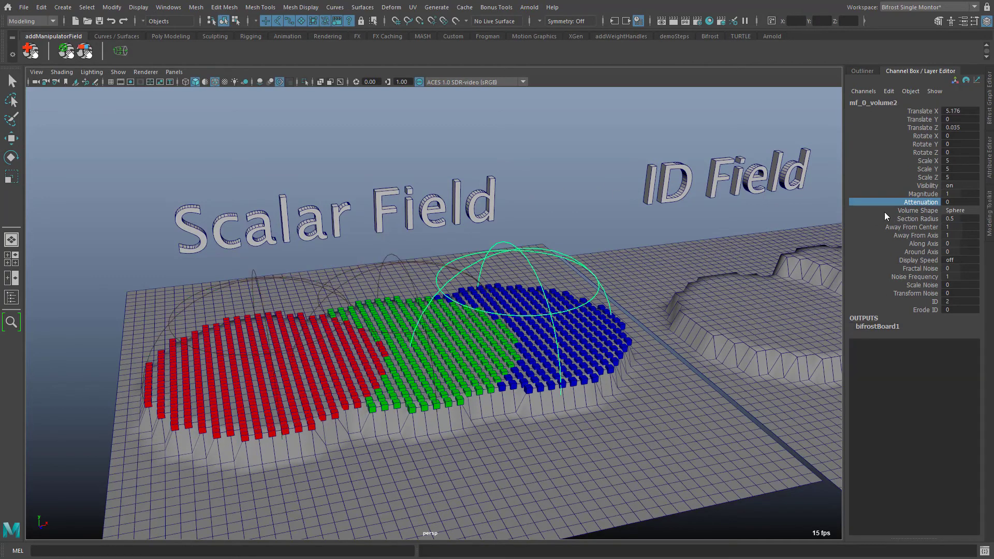
left_click(918, 194)
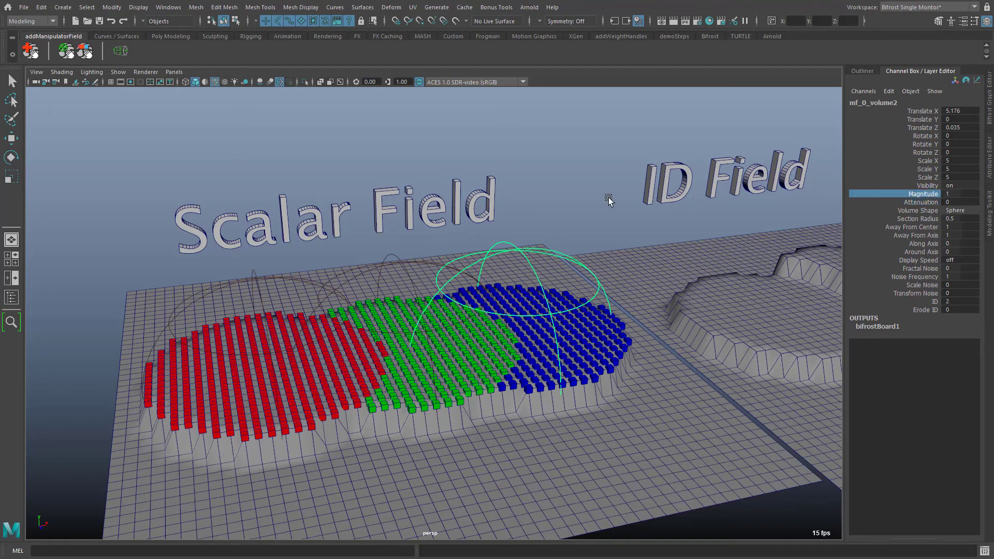
mouse_move(608, 197)
middle_mouse_down()
mouse_move(622, 208)
mouse_move(599, 212)
middle_mouse_up()
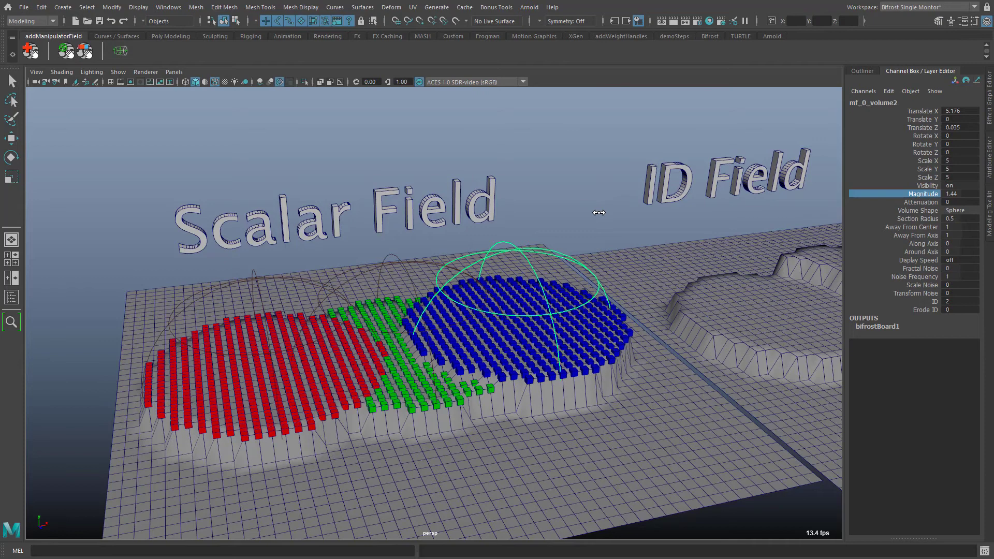
key("w")
left_click_drag(560, 362, 479, 428)
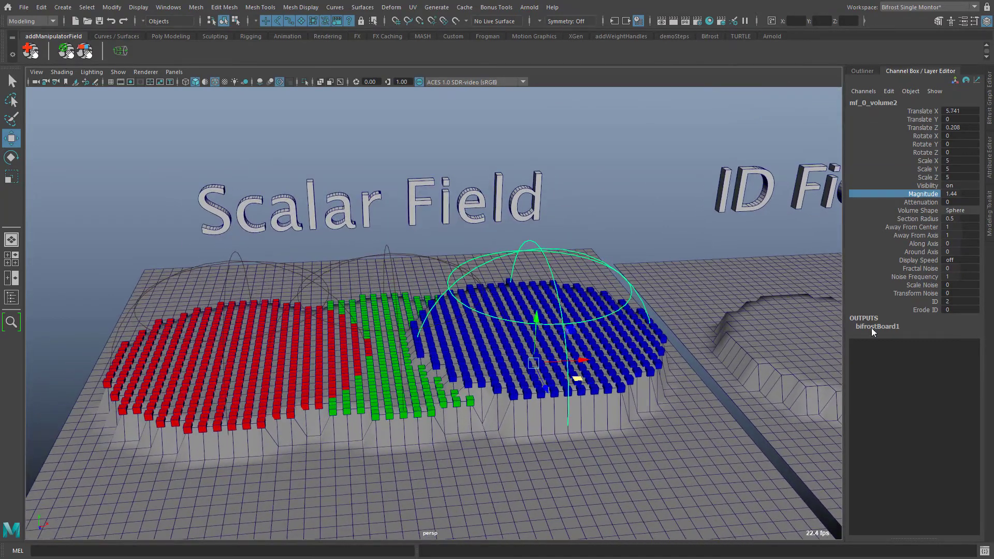
Set the blue volume's Fractal Noise to -0.71 and reposition it across the grid.
left_click(913, 269)
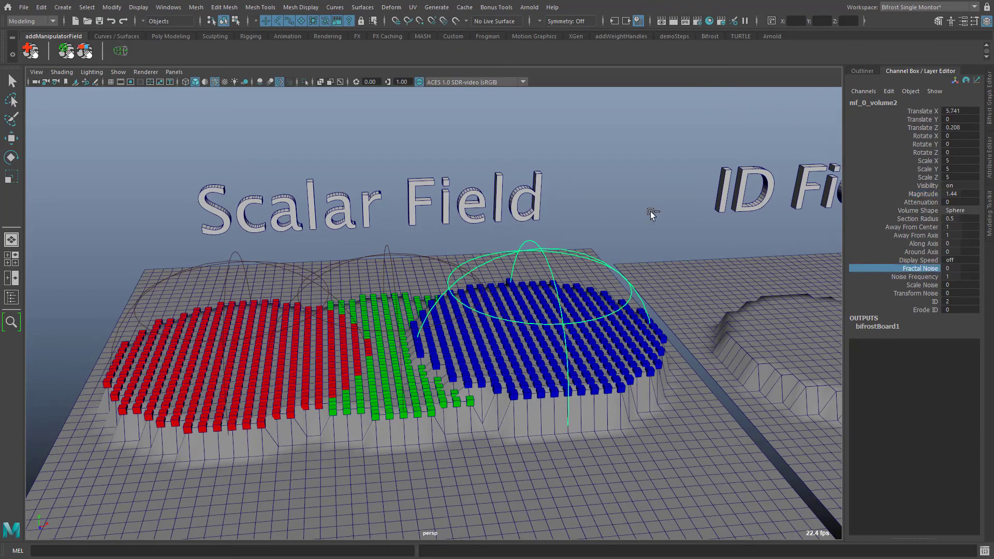
middle_click_drag(650, 211, 614, 226)
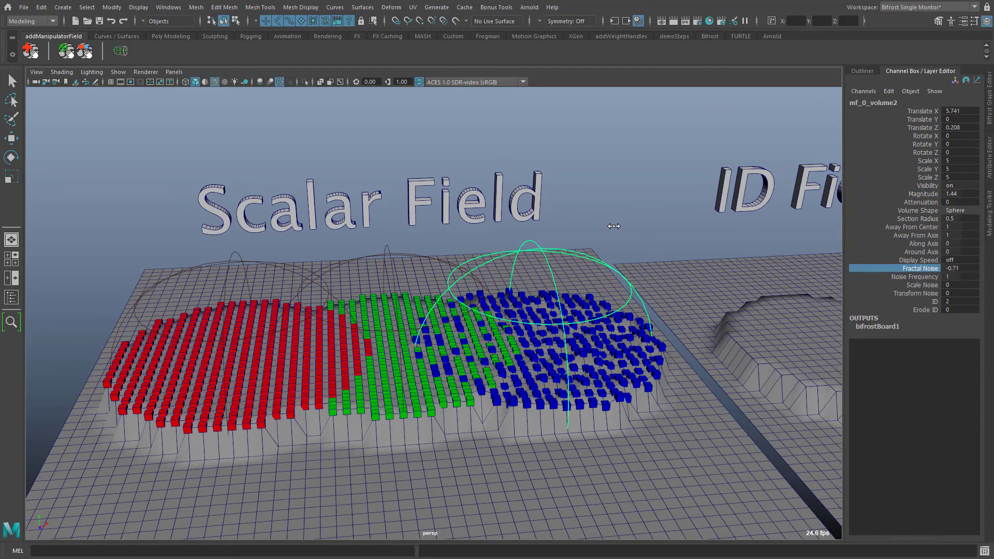
left_click_drag(616, 363, 639, 322, "alt")
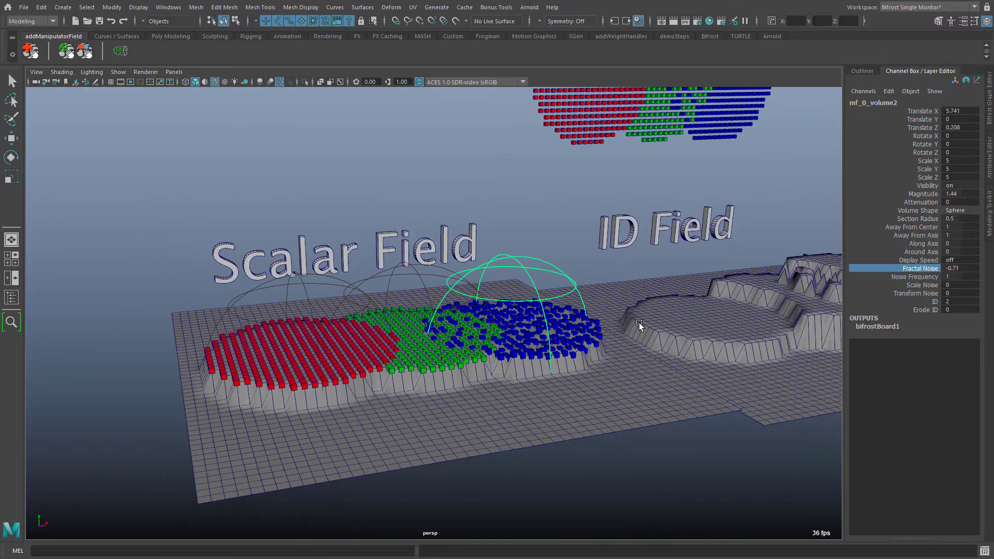
middle_click_drag(639, 322, 580, 465, "alt")
left_click_drag(580, 465, 629, 371, "alt")
key("w")
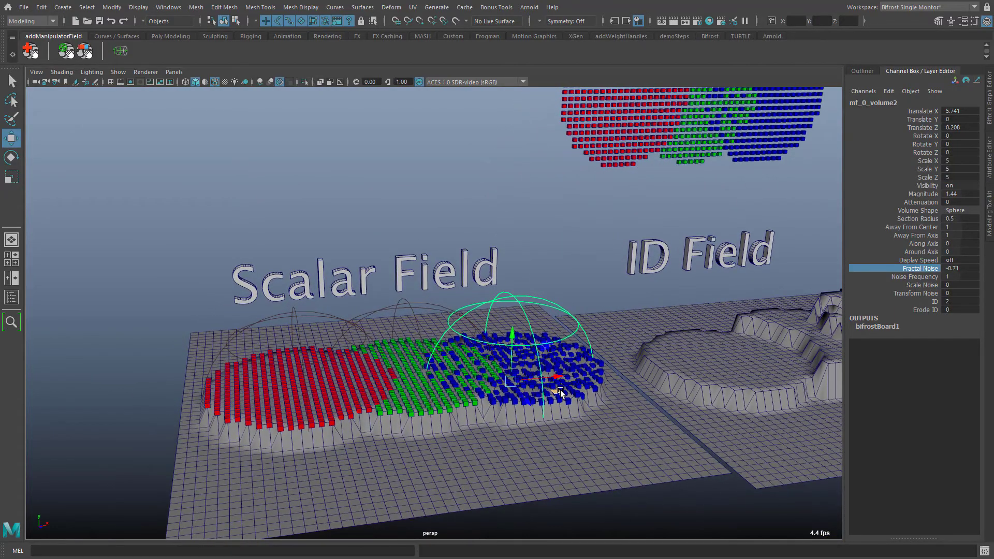
mouse_move(560, 390)
middle_mouse_down()
mouse_move(522, 405)
mouse_move(425, 405)
mouse_move(403, 418)
mouse_move(506, 410)
mouse_move(566, 392)
middle_mouse_up()
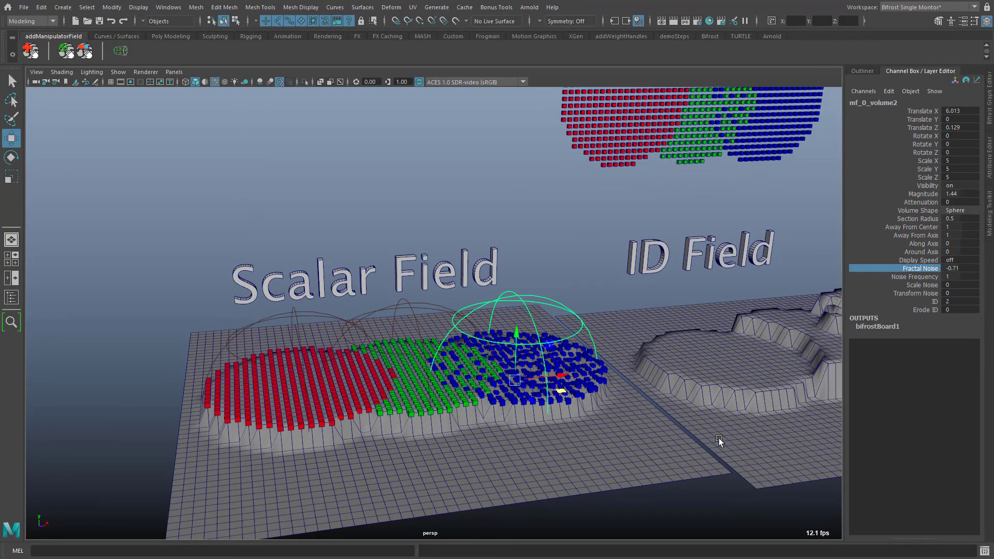
left_click_drag(718, 438, 604, 459, "alt")
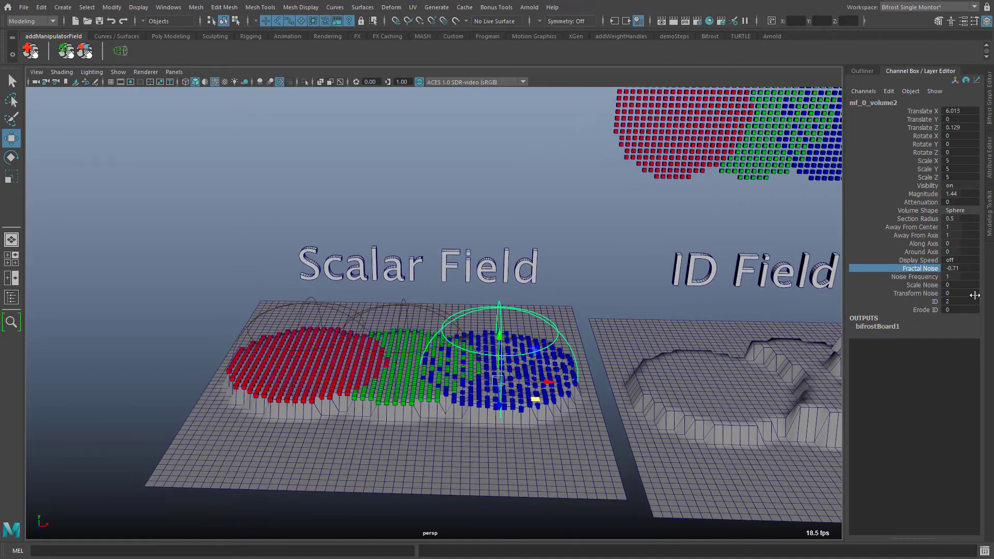
Enter a Fractal Noise value of -2 for the blue volume.
left_click(960, 269)
type("-2")
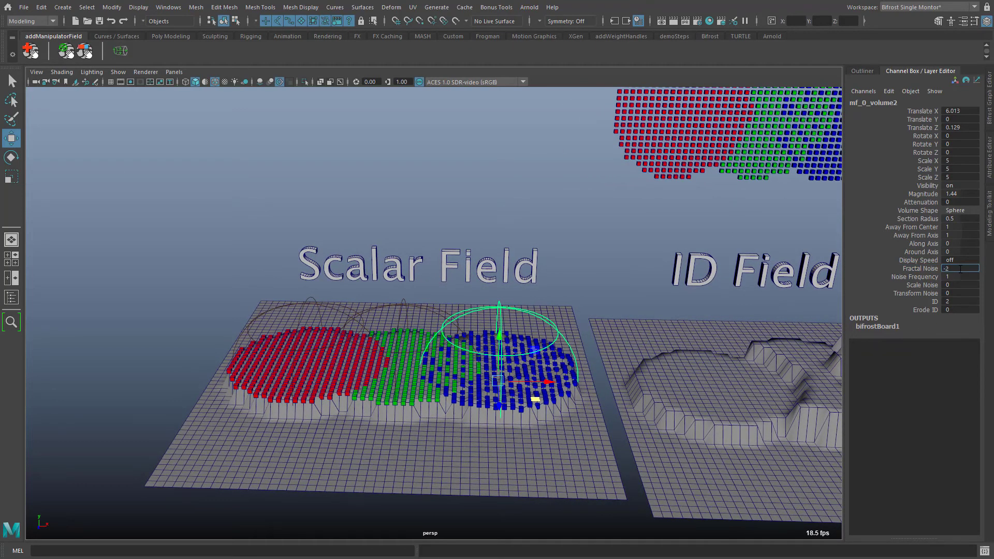
key("Return")
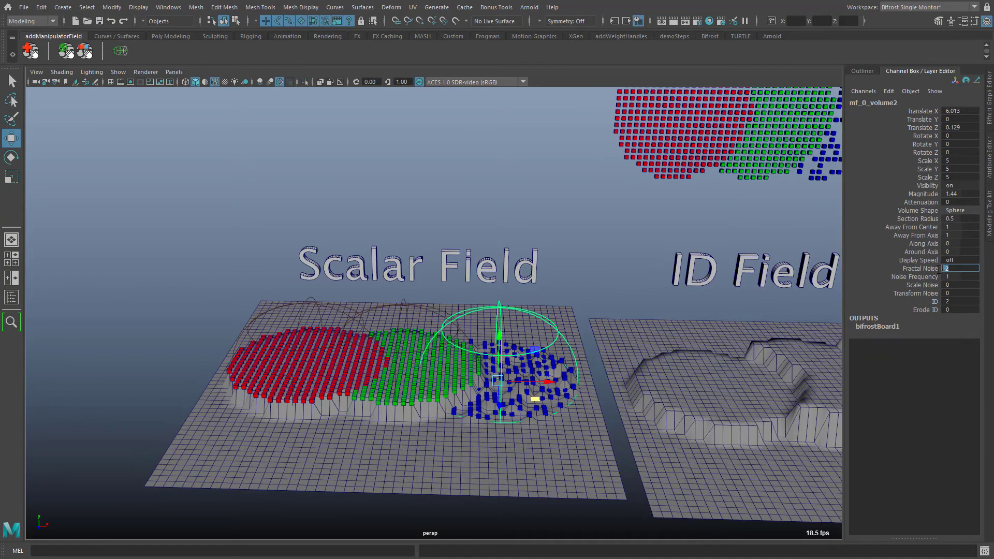
left_click_drag(653, 396, 690, 421, "alt")
middle_click_drag(690, 421, 721, 387, "alt")
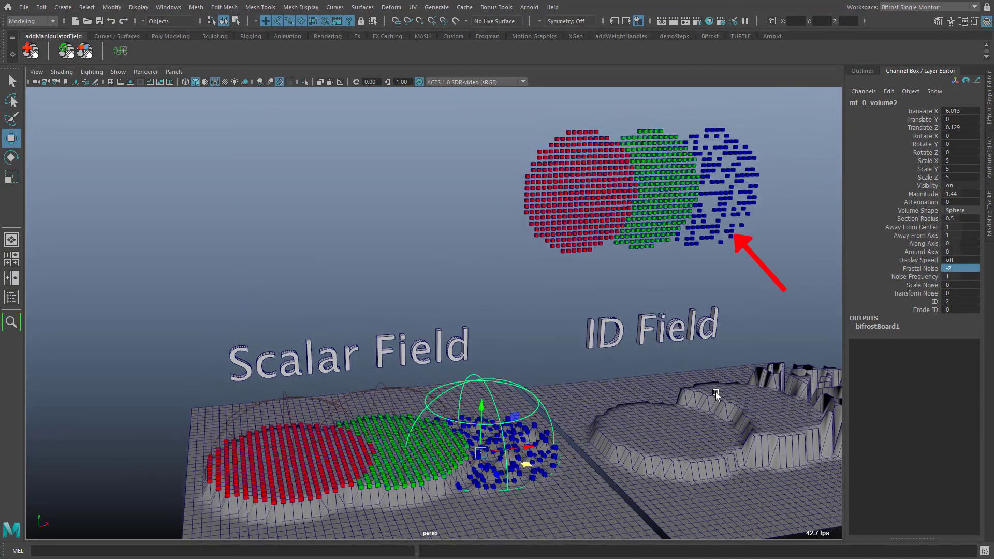
Raise Magnitude to 3.75 and fine-tune Fractal Noise to -1.96.
left_click(923, 193)
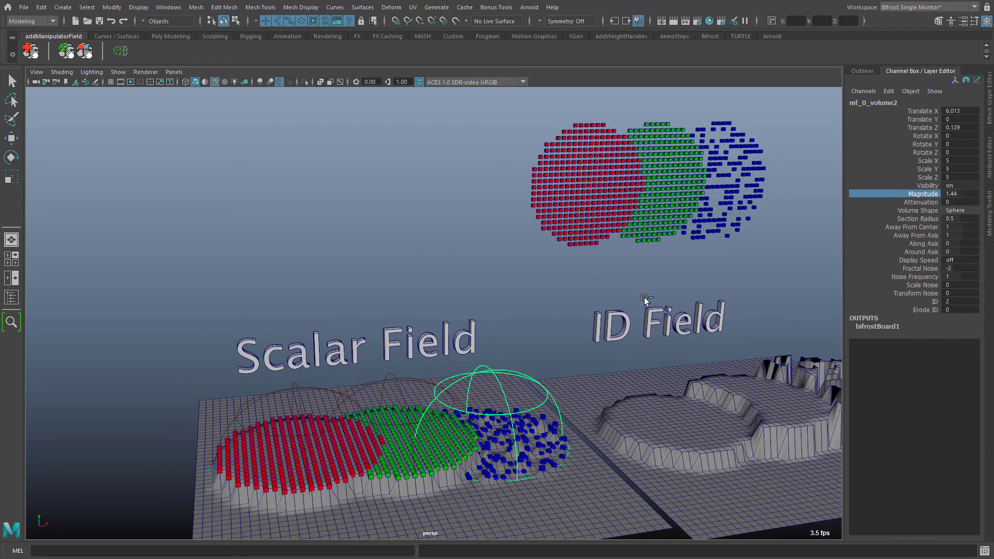
middle_click_drag(647, 273, 765, 262)
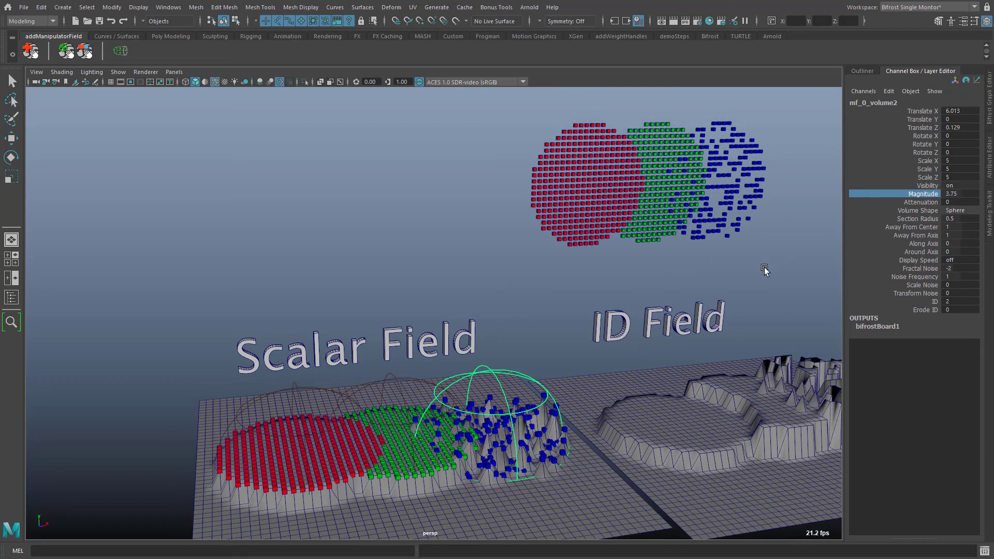
left_click_drag(765, 270, 738, 427, "alt")
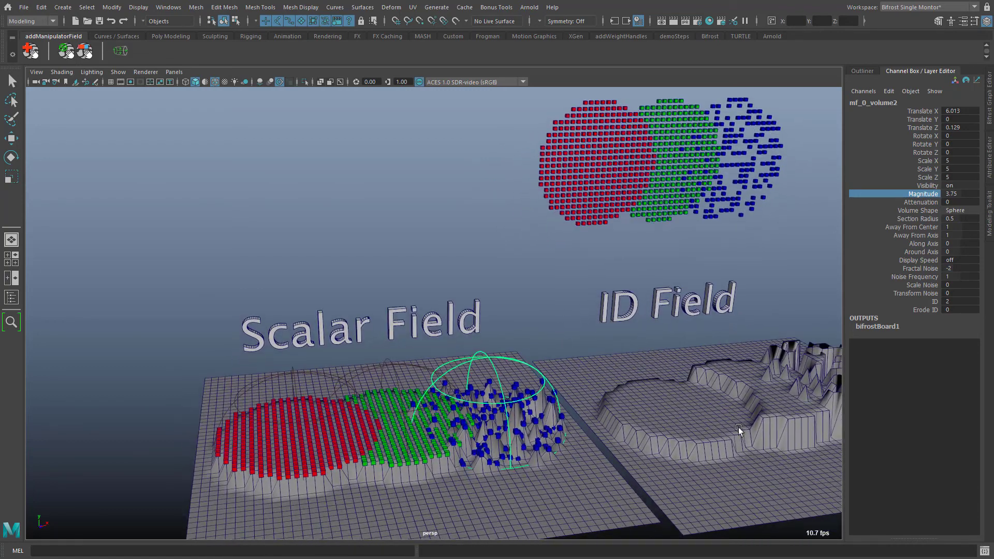
left_click(912, 268)
mouse_move(684, 292)
middle_mouse_down()
mouse_move(697, 292)
mouse_move(686, 299)
middle_mouse_up()
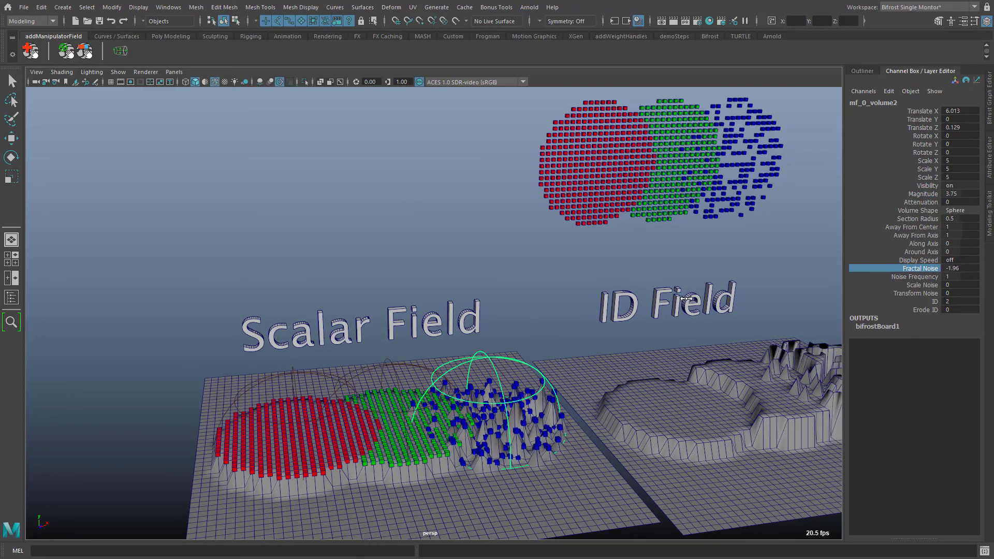
middle_click_drag(768, 396, 584, 410, "alt")
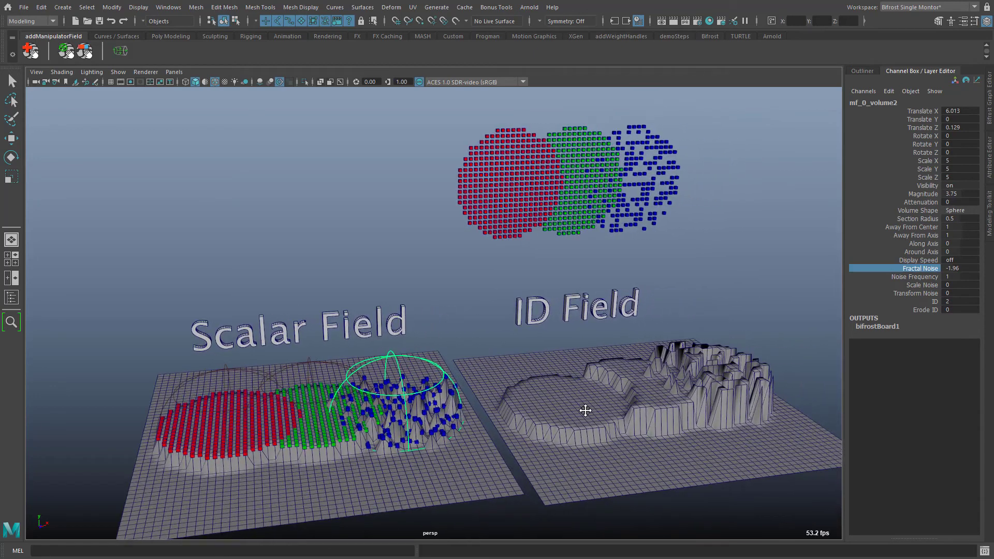